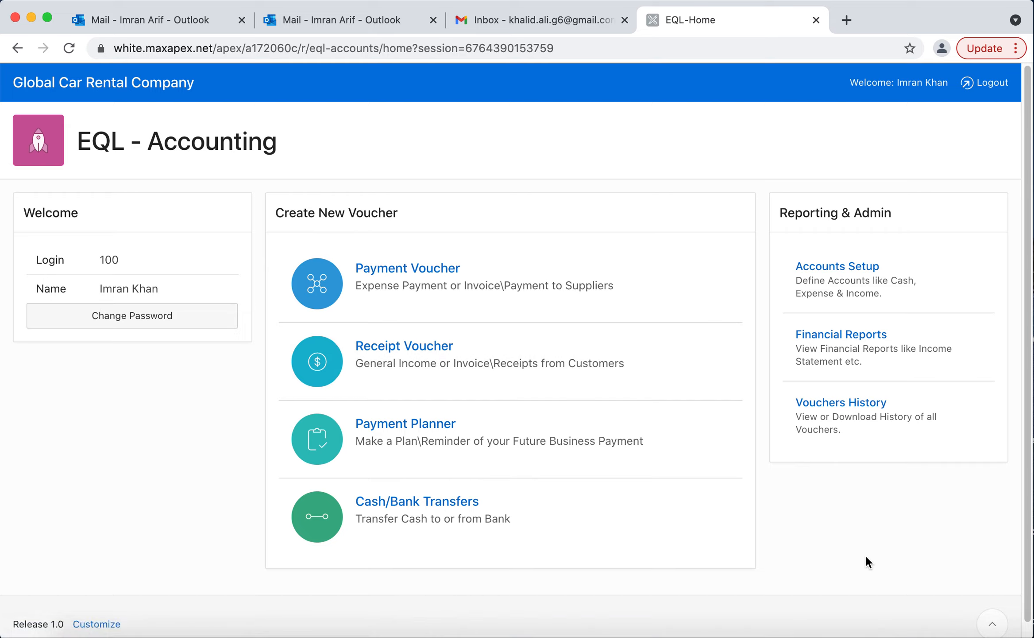
Open the expense accounts list from the accounts setup and review it sorted by head name in descending order.
{"action": "left_click", "coordinate": [933, 288]}
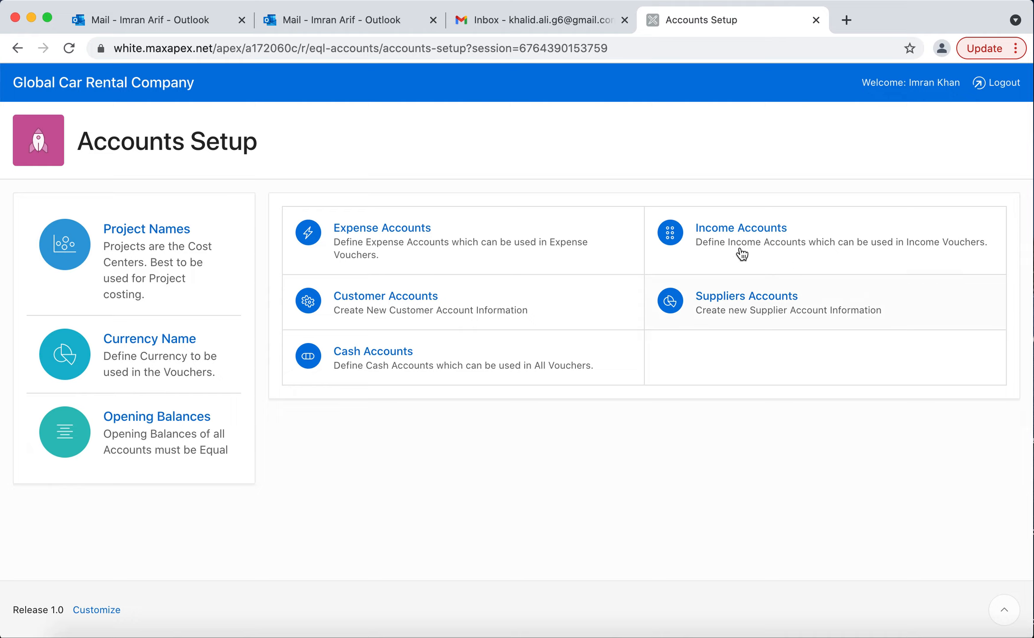
{"action": "left_click", "coordinate": [442, 243]}
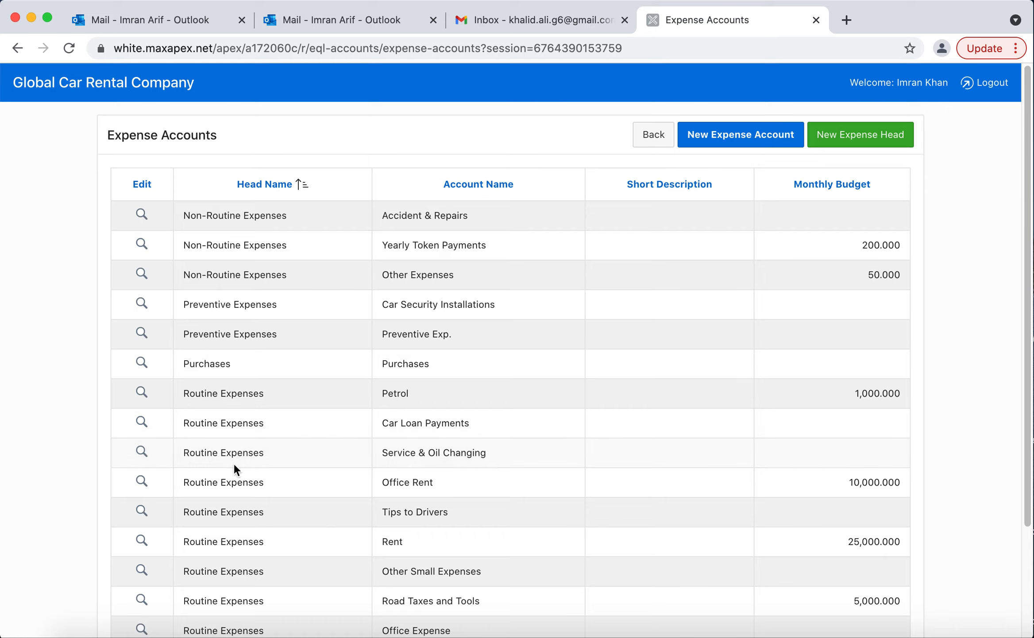
{"action": "left_click", "coordinate": [269, 185]}
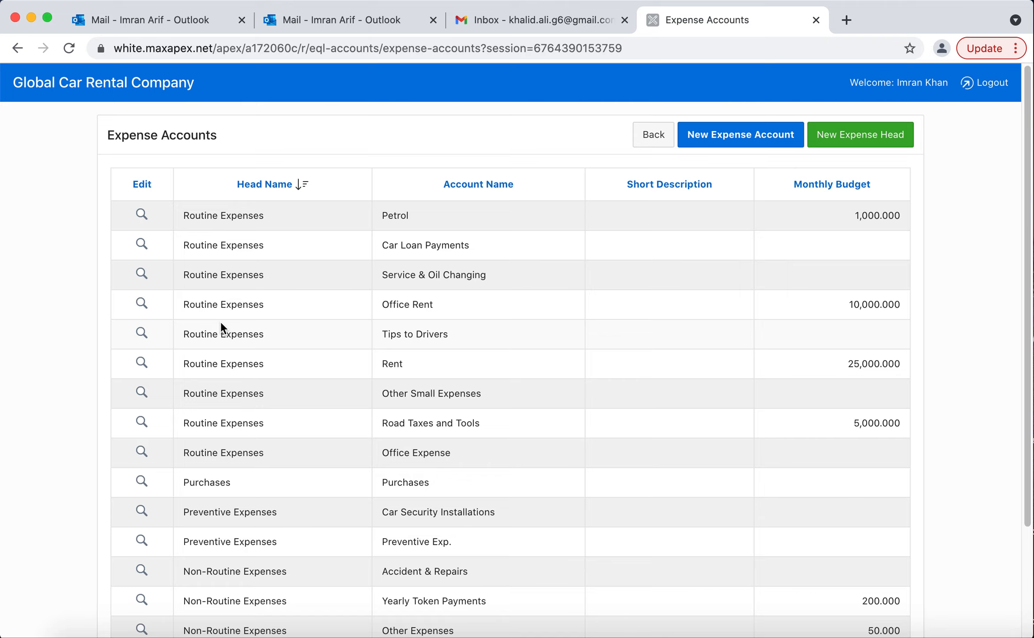
{"action": "scroll", "coordinate": [220, 323], "scroll_direction": "down", "scroll_amount": 3}
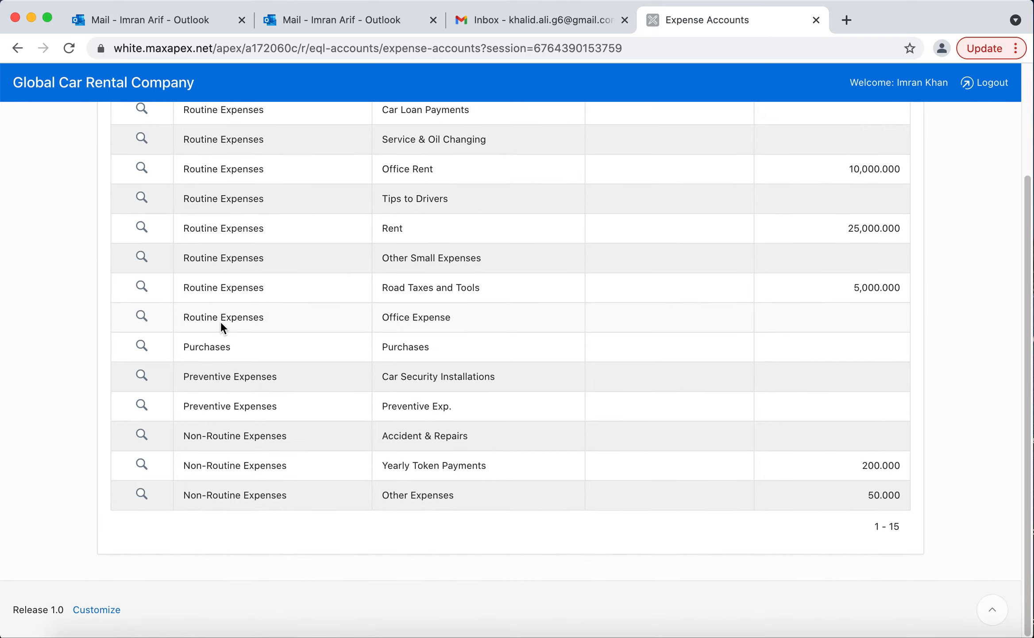
{"action": "scroll", "coordinate": [221, 321], "scroll_direction": "up", "scroll_amount": 3}
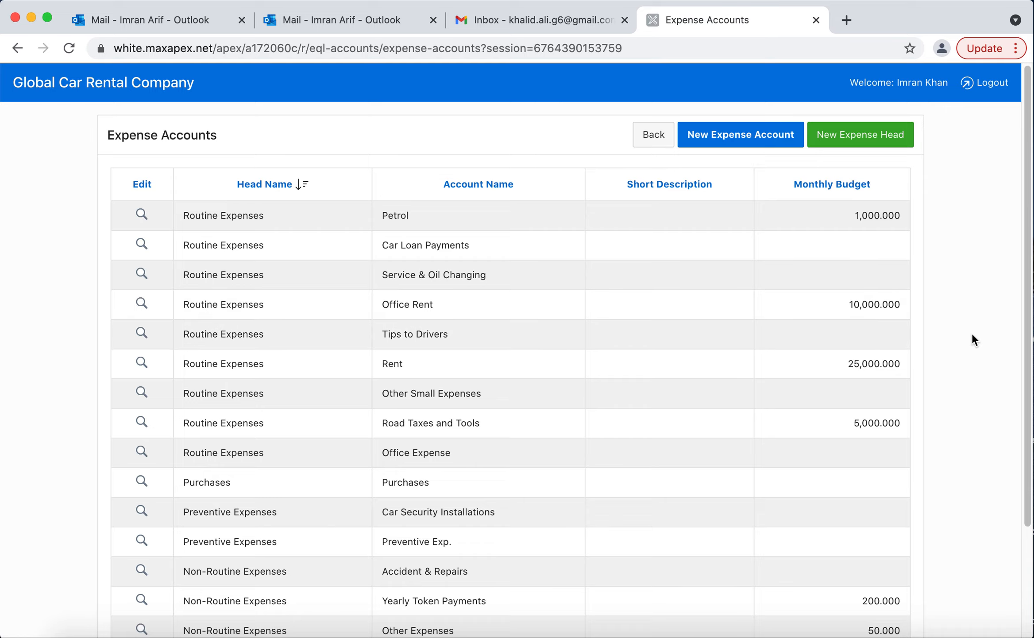
Start a new expense account under the Routine Expenses account head.
{"action": "left_click", "coordinate": [768, 142]}
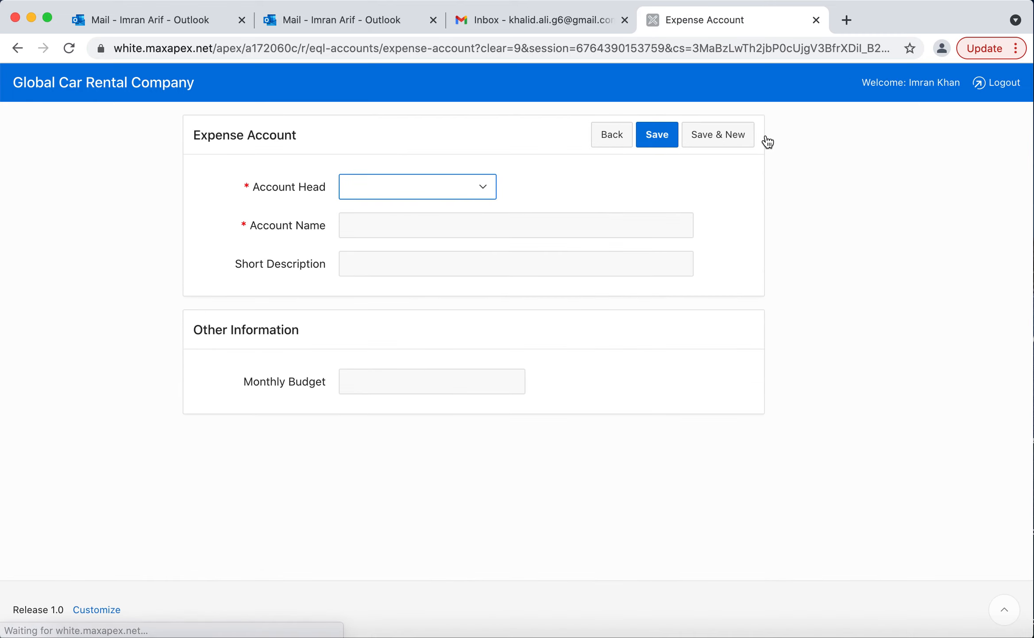
{"action": "left_click", "coordinate": [390, 226]}
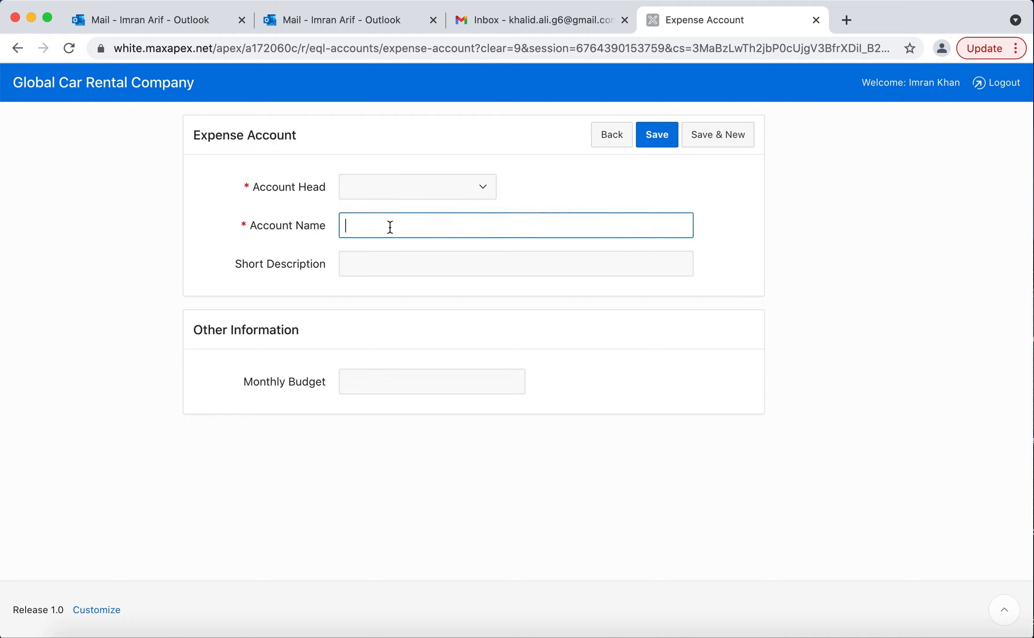
{"action": "left_click", "coordinate": [464, 189]}
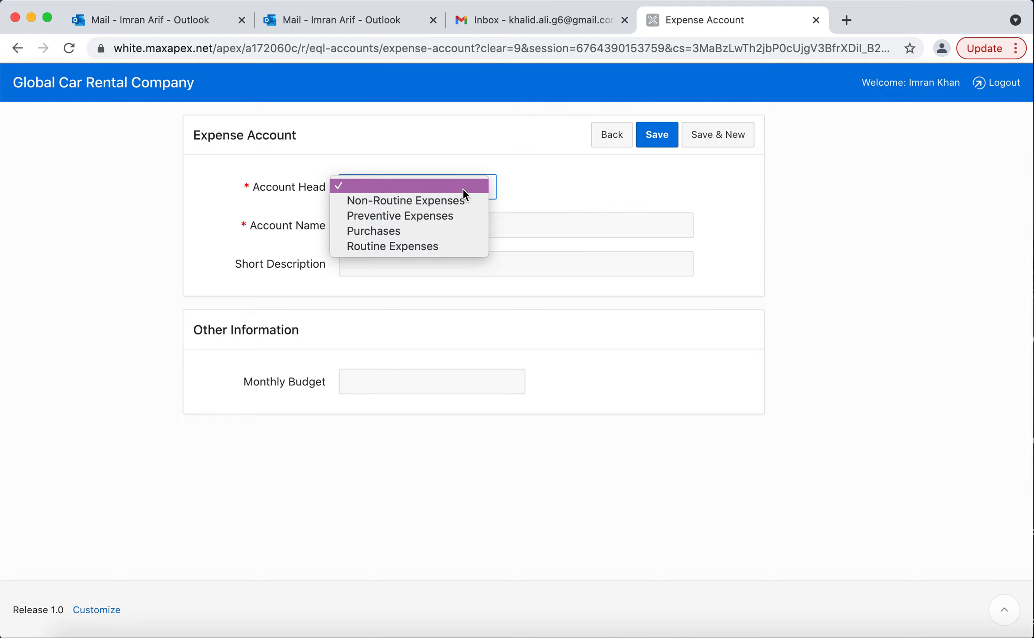
{"action": "left_click", "coordinate": [449, 245]}
Name the new expense account "Taxi Expense" and save it.
{"action": "left_click", "coordinate": [454, 219]}
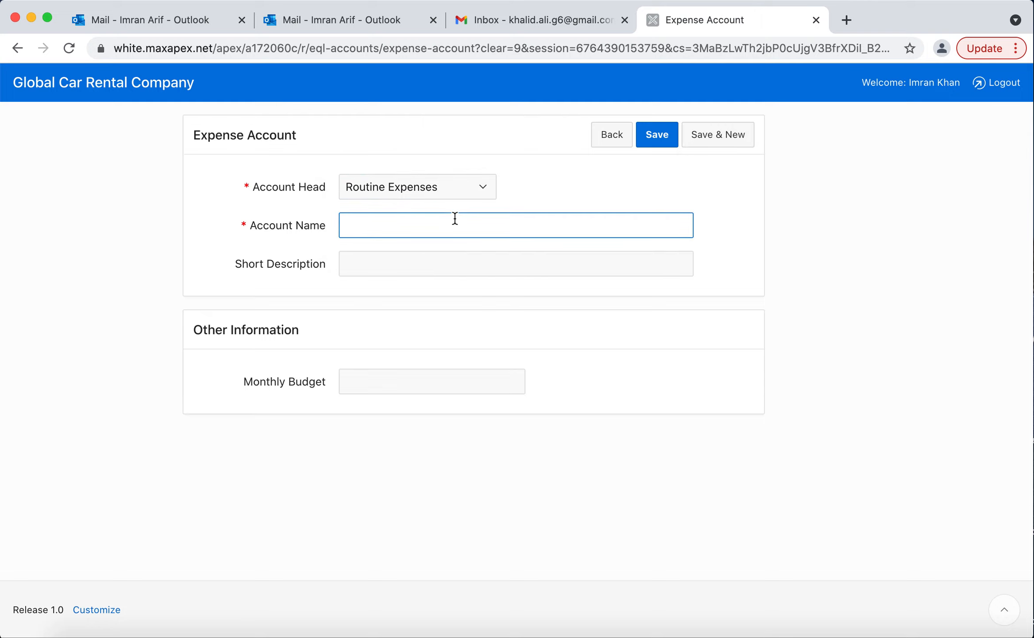
{"action": "type", "text": "taxi Expense"}
{"action": "key", "text": "super+Left"}
{"action": "key", "text": "shift+Right"}
{"action": "type", "text": "T"}
{"action": "left_click", "coordinate": [658, 134]}
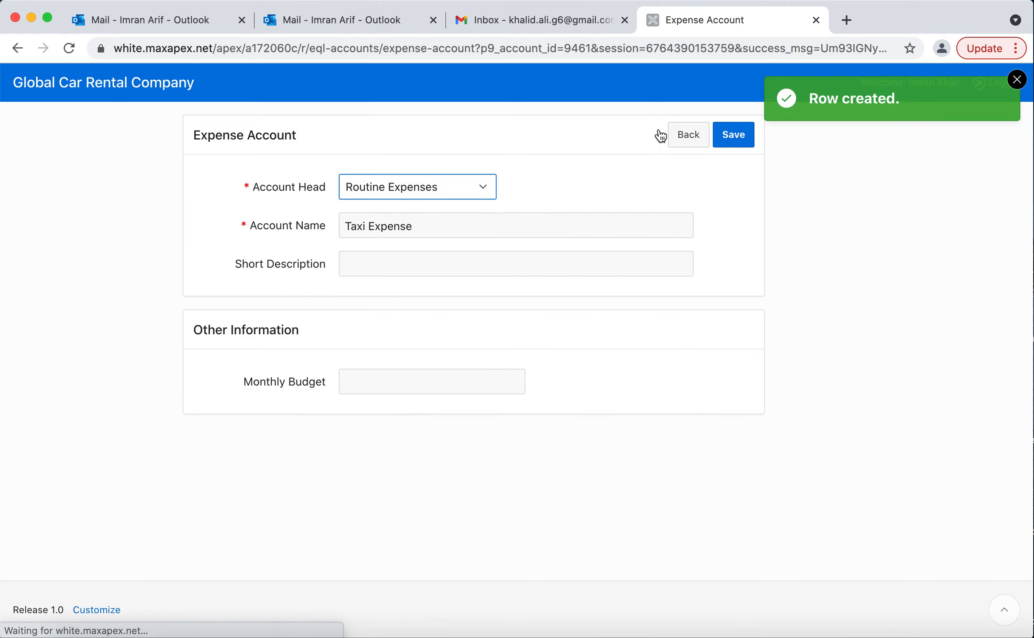
{"action": "left_click", "coordinate": [364, 225]}
{"action": "triple_click", "coordinate": [365, 225]}
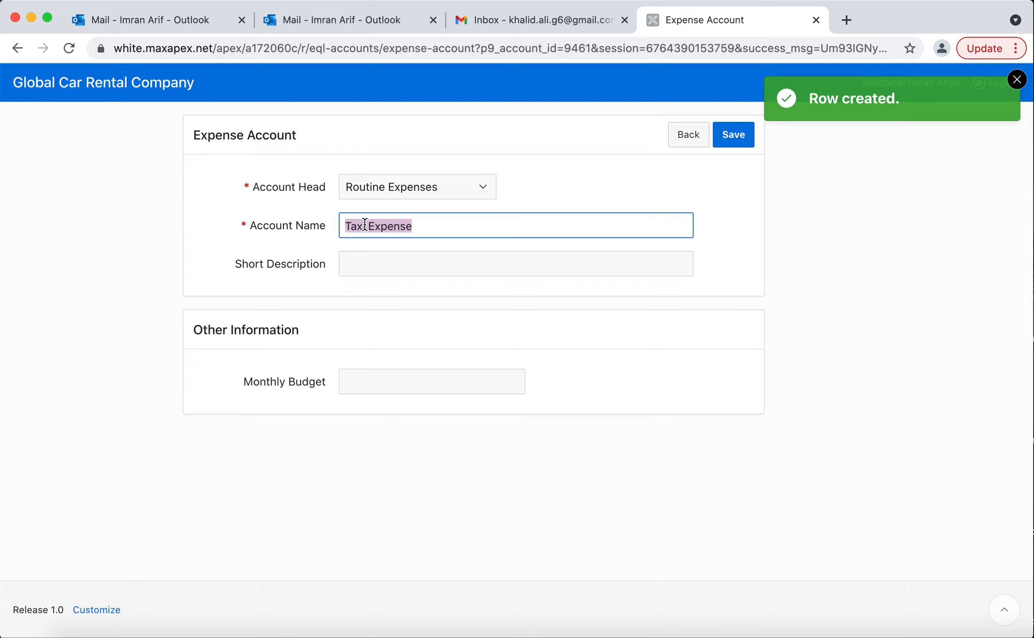
{"action": "left_click", "coordinate": [456, 230]}
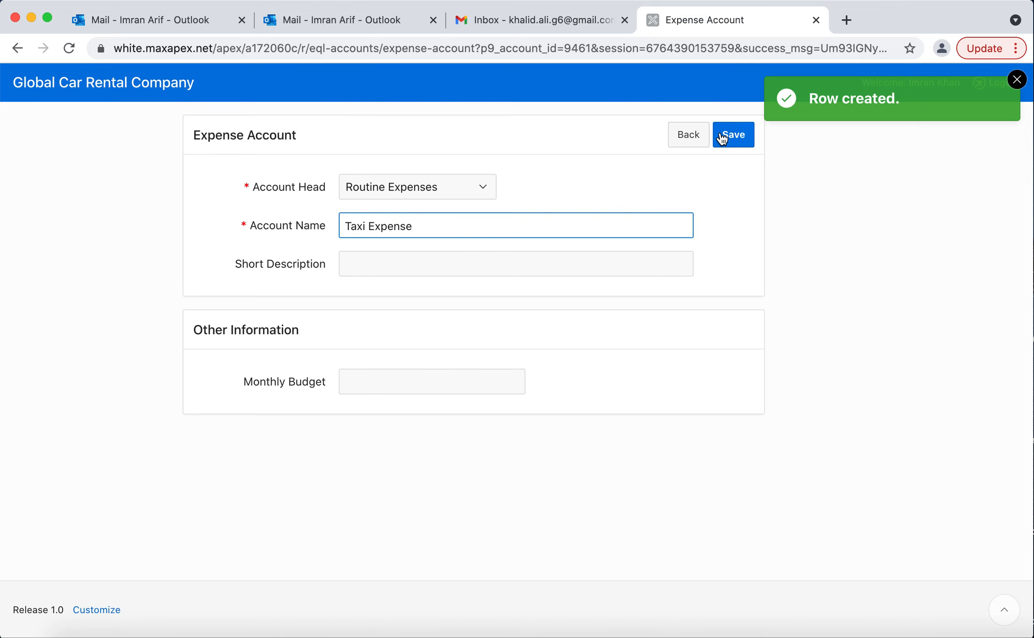
Create a new payment voucher of type Expenses for the Taxi Expense account under the Routine Expenses head.
{"action": "left_click", "coordinate": [100, 84]}
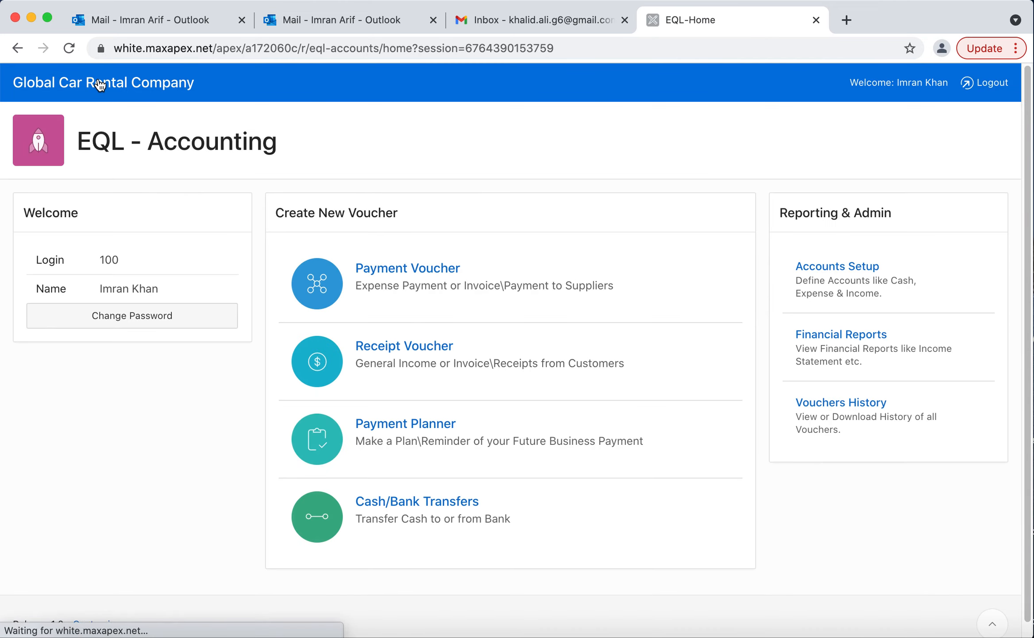
{"action": "left_click", "coordinate": [482, 290]}
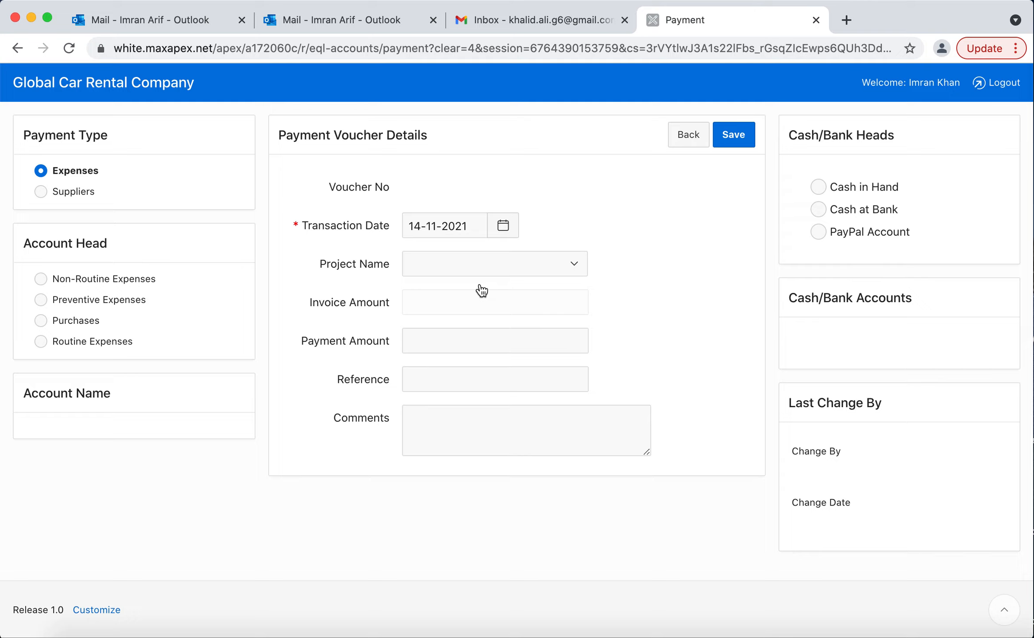
{"action": "left_click", "coordinate": [73, 192]}
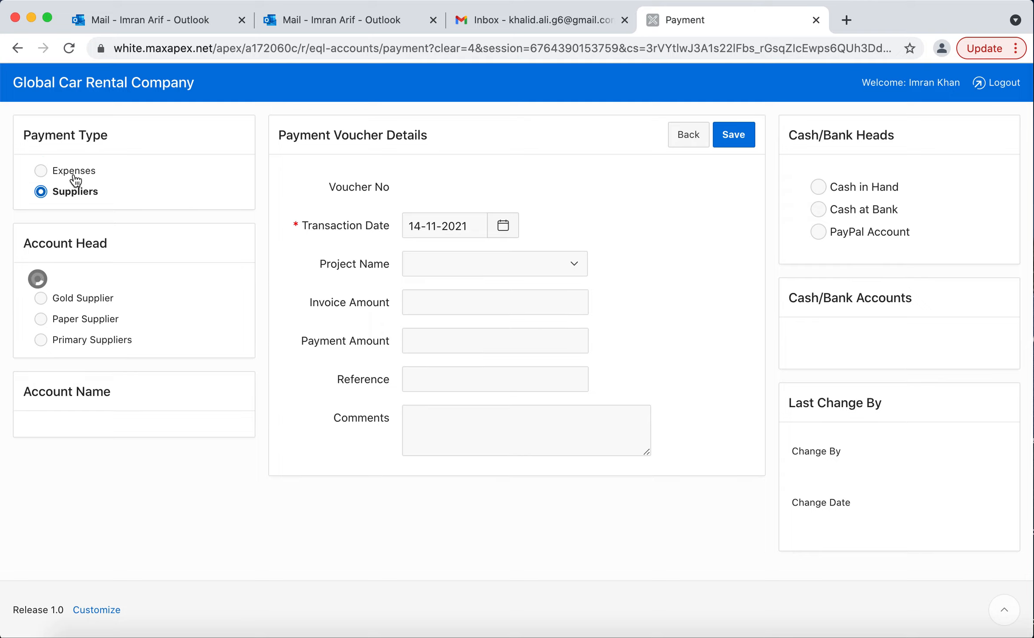
{"action": "left_click", "coordinate": [74, 171]}
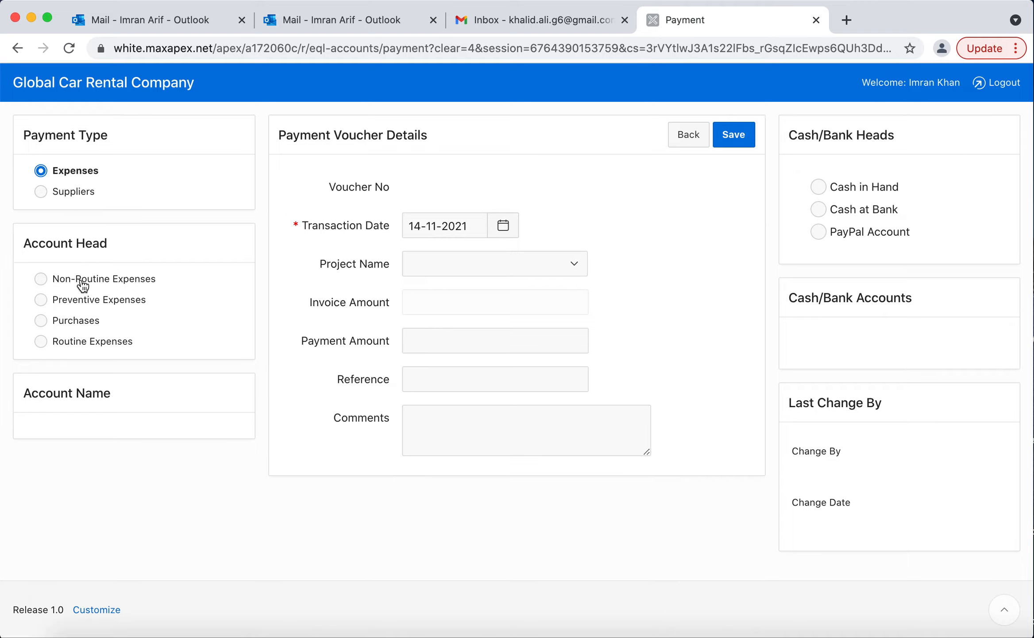
{"action": "left_click", "coordinate": [92, 341]}
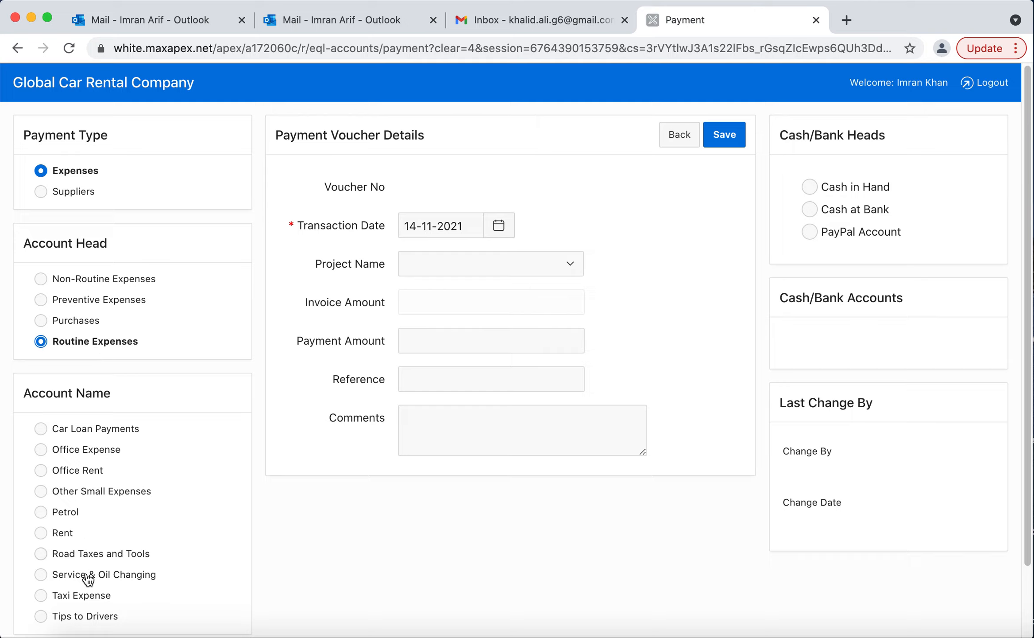
{"action": "left_click", "coordinate": [65, 597]}
Set the voucher's payment amount to 300, the reference to T-300 and the comments to "comments".
{"action": "left_click", "coordinate": [433, 341]}
{"action": "type", "text": "300"}
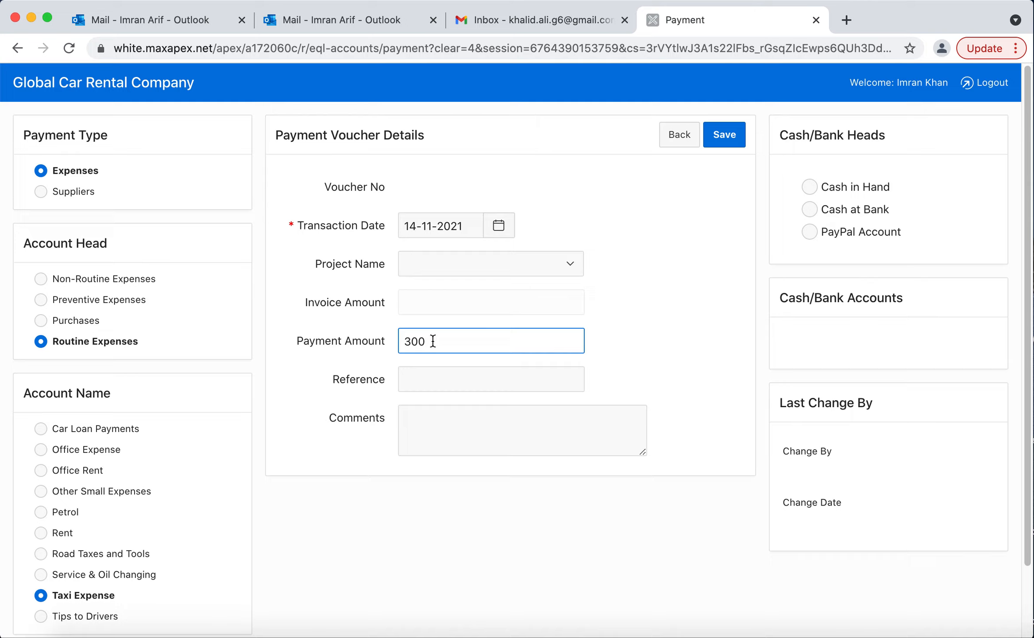
{"action": "key", "text": "Tab"}
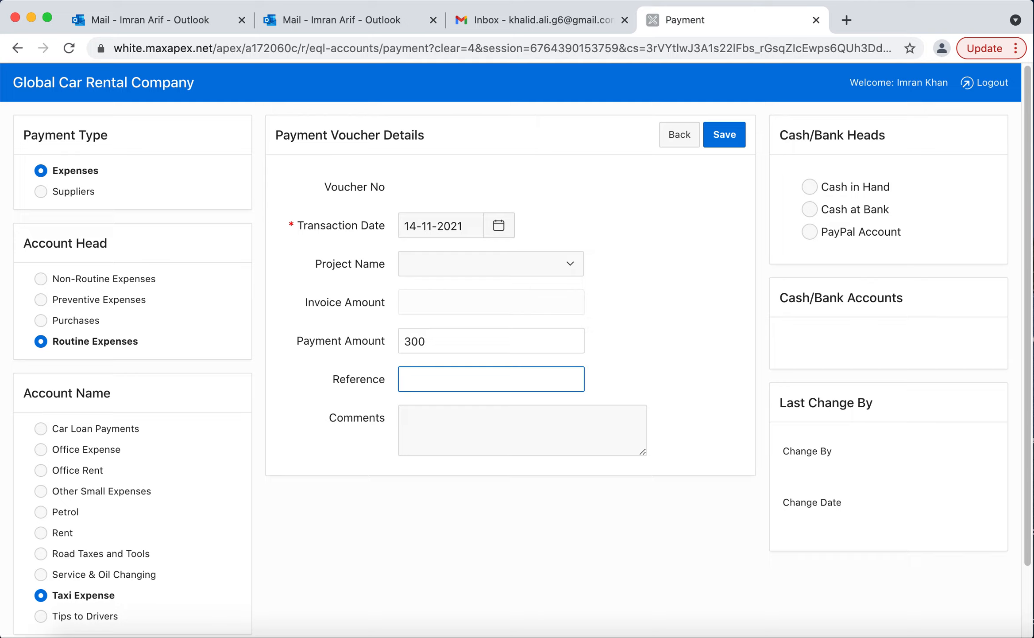
{"action": "type", "text": "T-300"}
{"action": "left_click", "coordinate": [461, 433]}
{"action": "type", "text": "comments"}
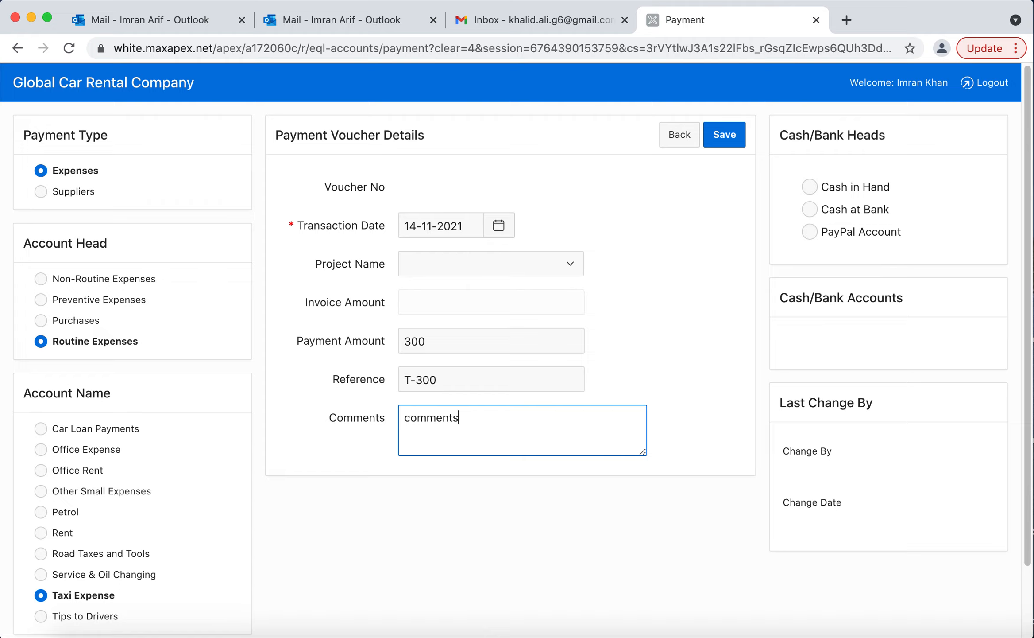
{"action": "left_click", "coordinate": [426, 301]}
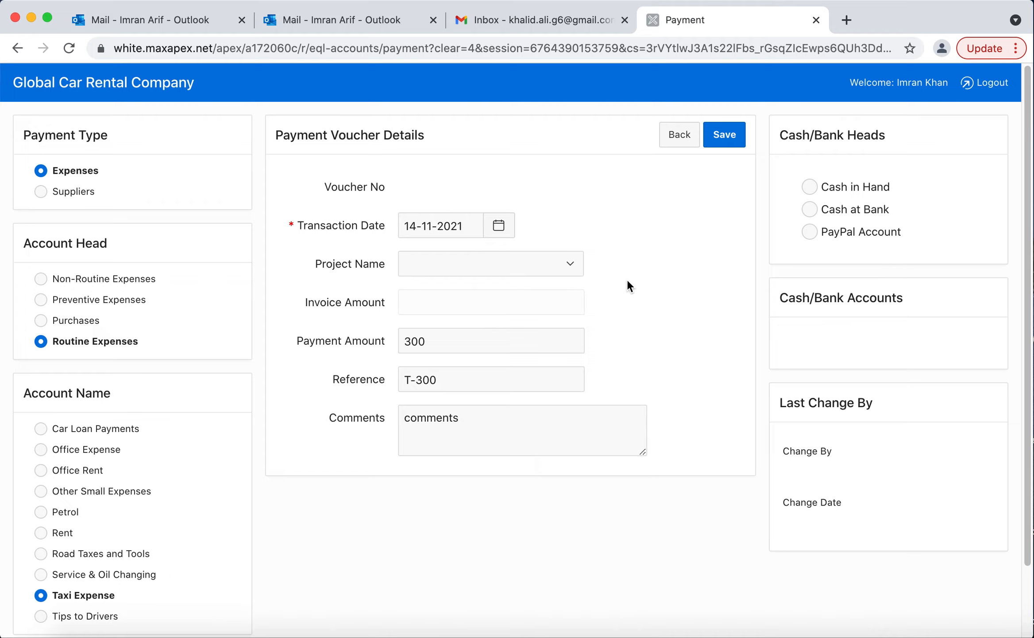
{"action": "left_click", "coordinate": [577, 263]}
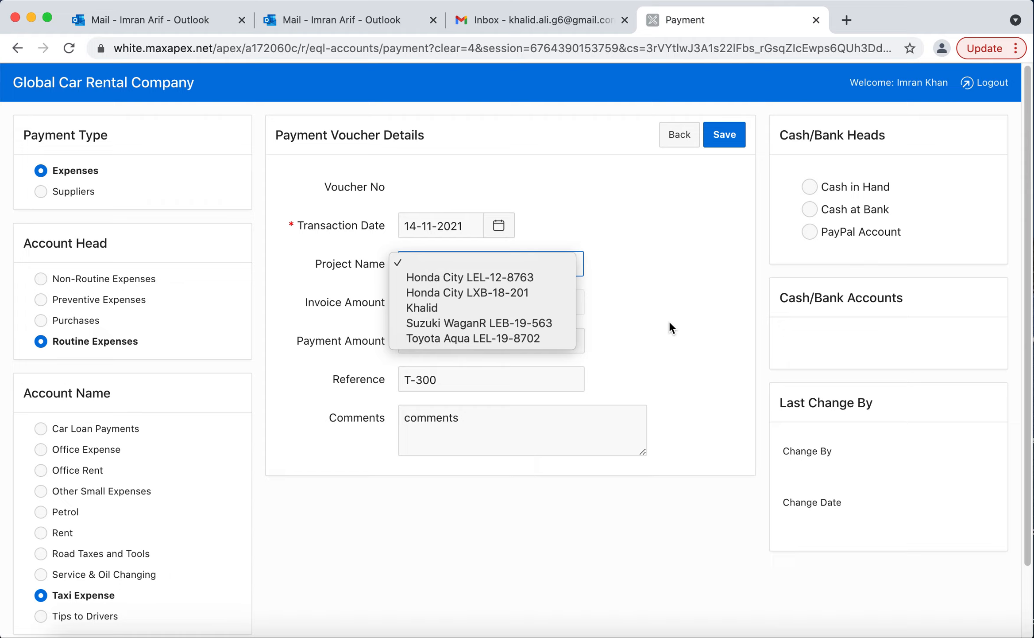
{"action": "key", "text": "Escape"}
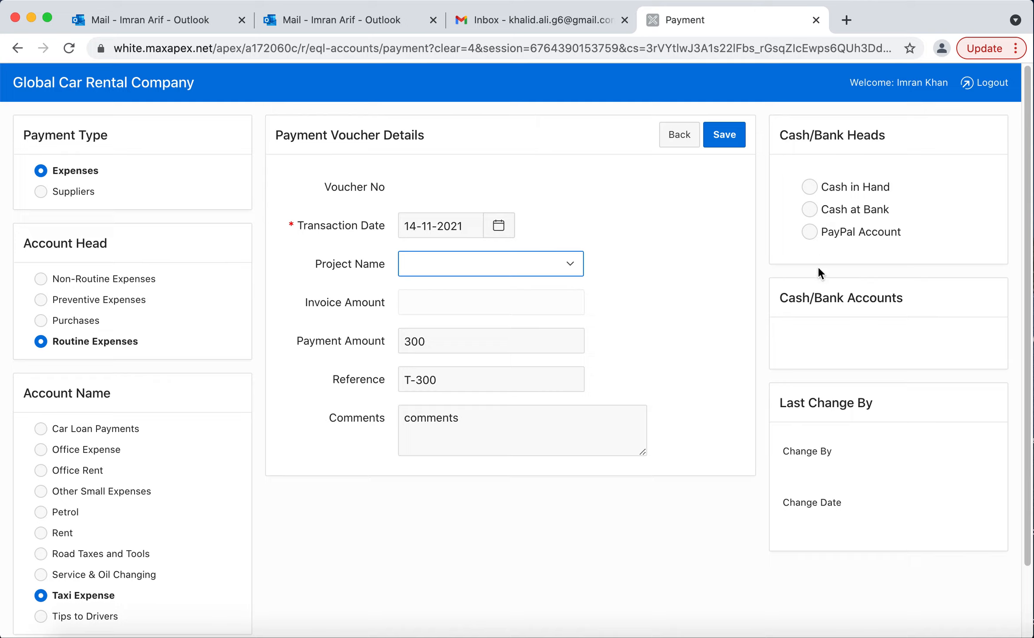
Pay the taxi expense from the Mezan Bank account under Cash at Bank and save the voucher.
{"action": "left_click", "coordinate": [810, 188]}
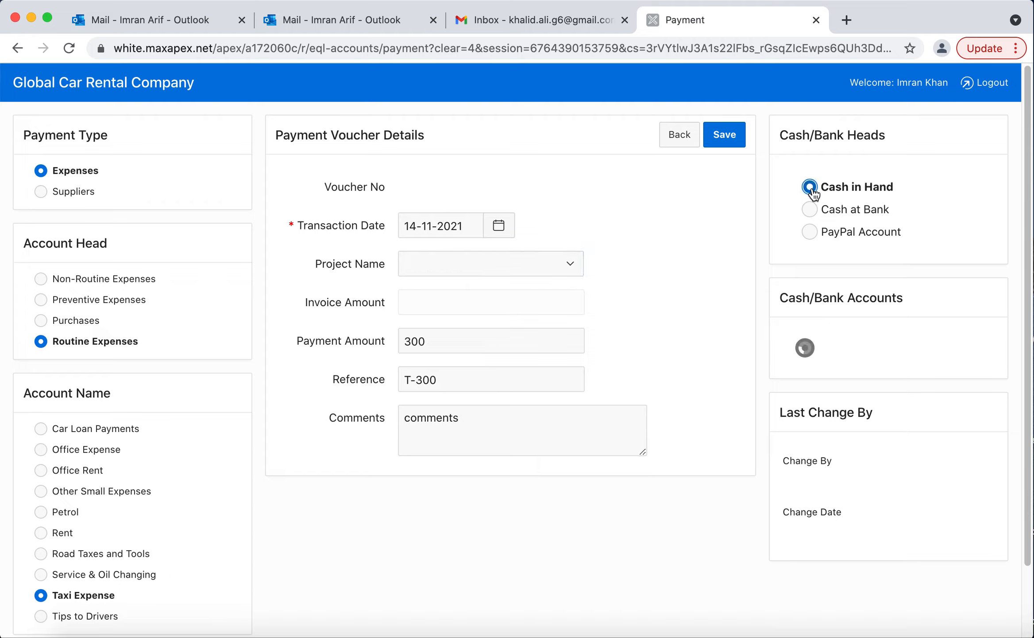
{"action": "left_click", "coordinate": [810, 372]}
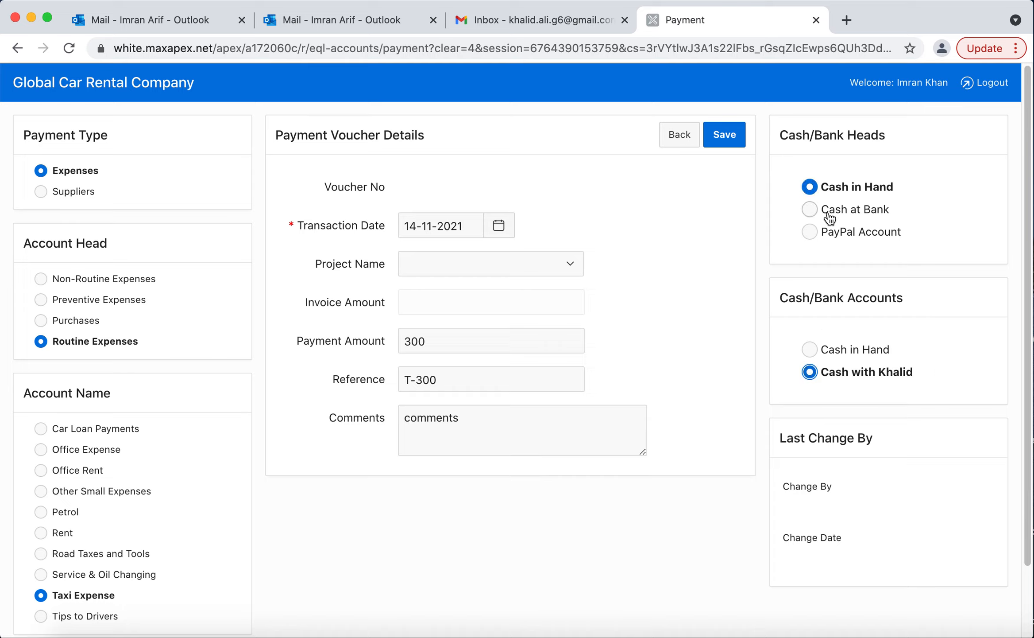
{"action": "left_click", "coordinate": [829, 217]}
{"action": "left_click", "coordinate": [812, 380]}
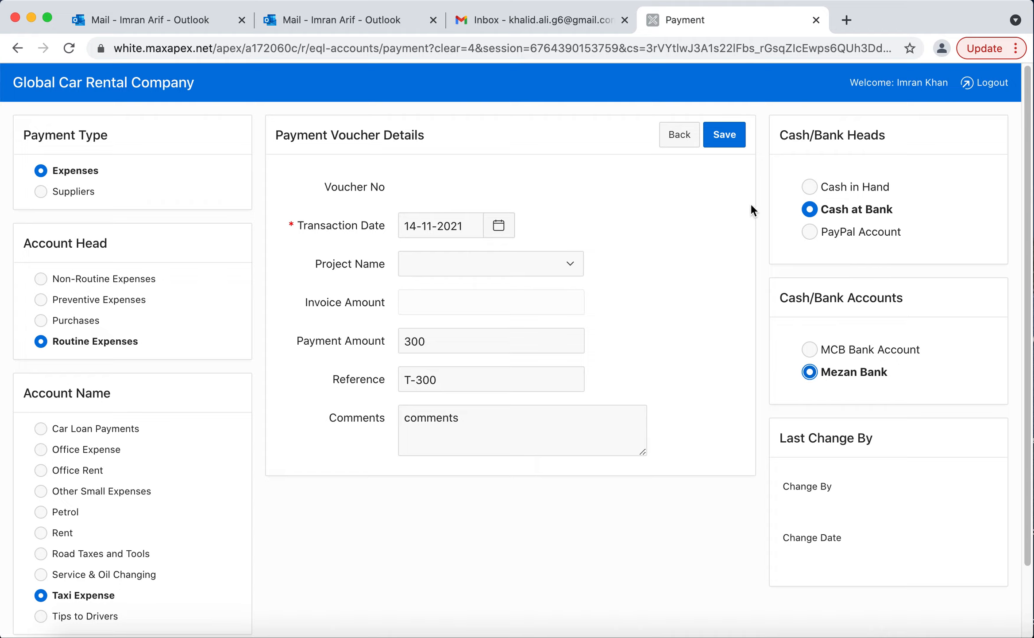
{"action": "left_click", "coordinate": [725, 134]}
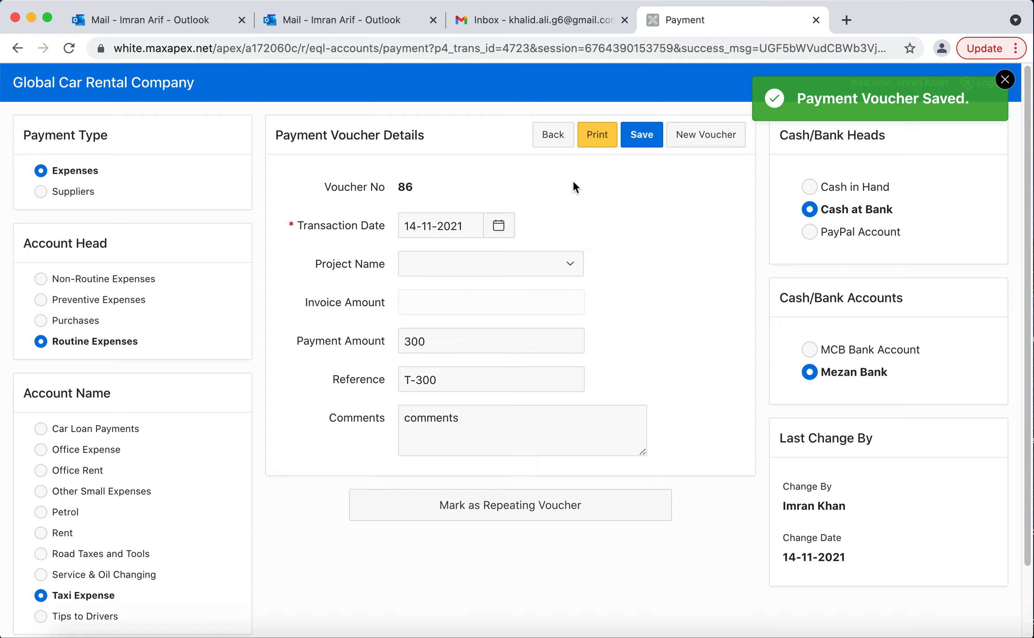
Create a new payment voucher of type Suppliers for Rehan Wood works under the Paper Supplier head.
{"action": "left_click", "coordinate": [549, 139]}
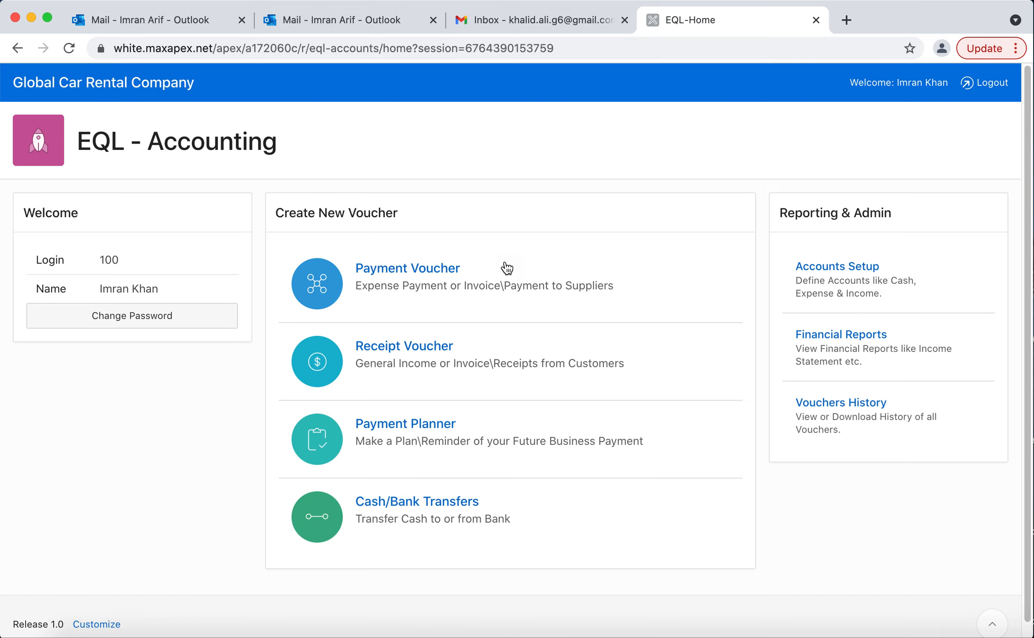
{"action": "left_click", "coordinate": [502, 313]}
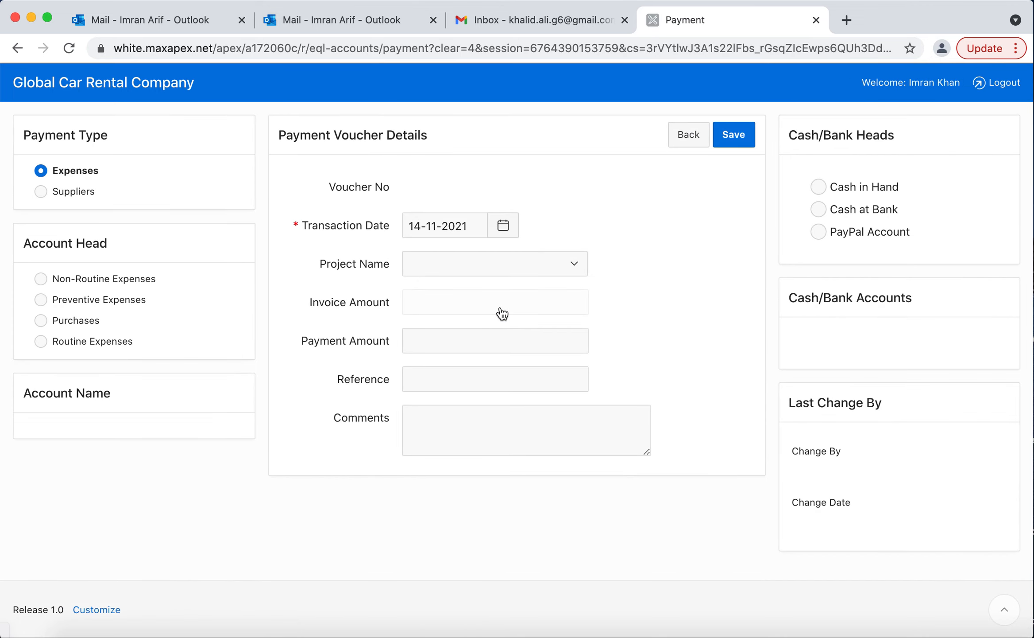
{"action": "left_click", "coordinate": [70, 194]}
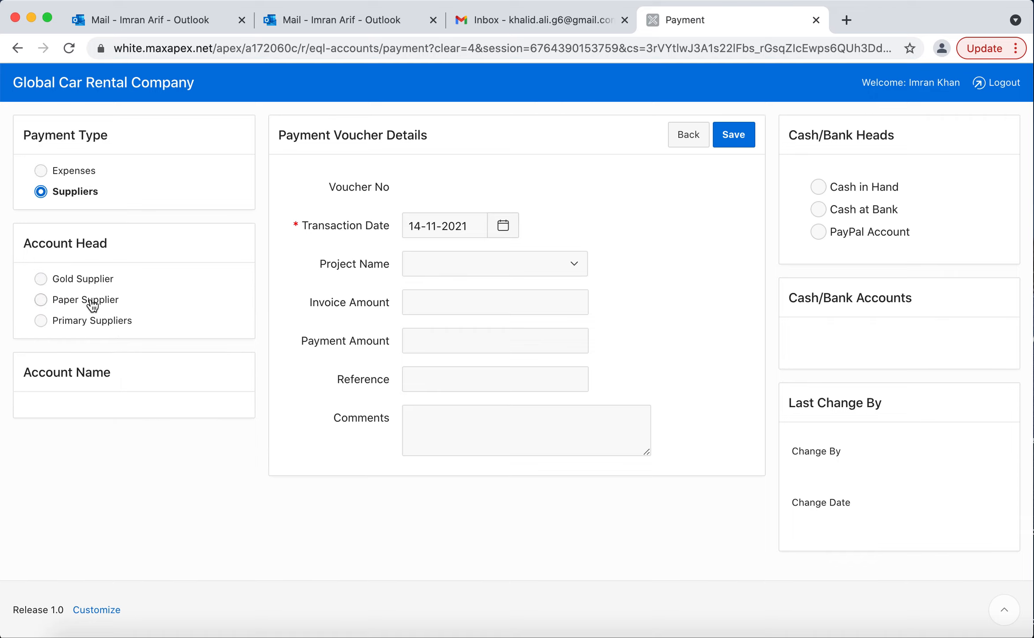
{"action": "left_click", "coordinate": [91, 303]}
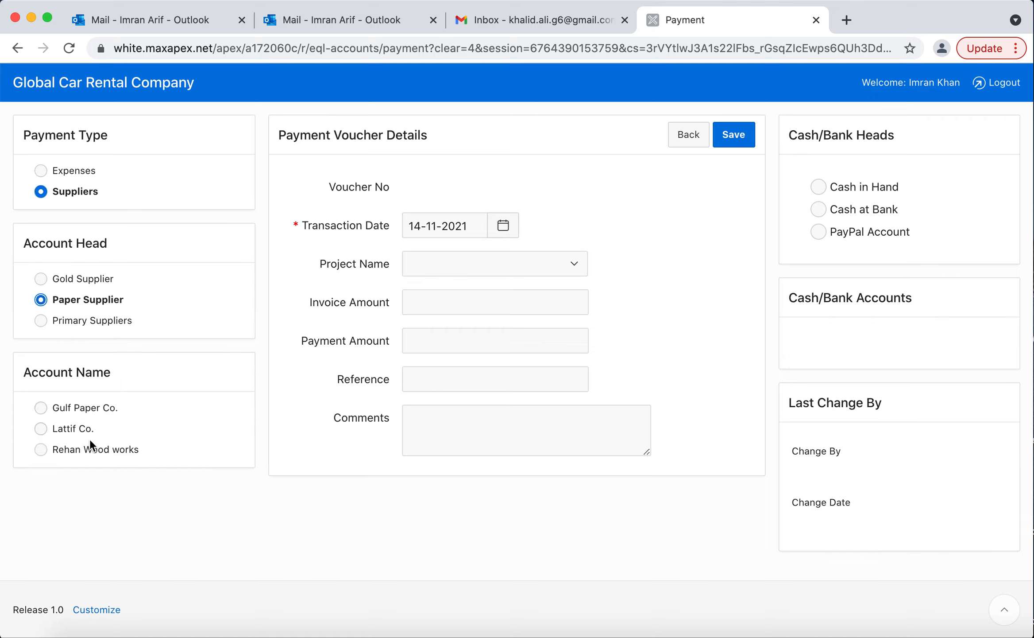
{"action": "left_click", "coordinate": [94, 456]}
Set the supplier voucher's invoice amount to 55000 and its payment amount to 12500.
{"action": "left_click", "coordinate": [441, 306]}
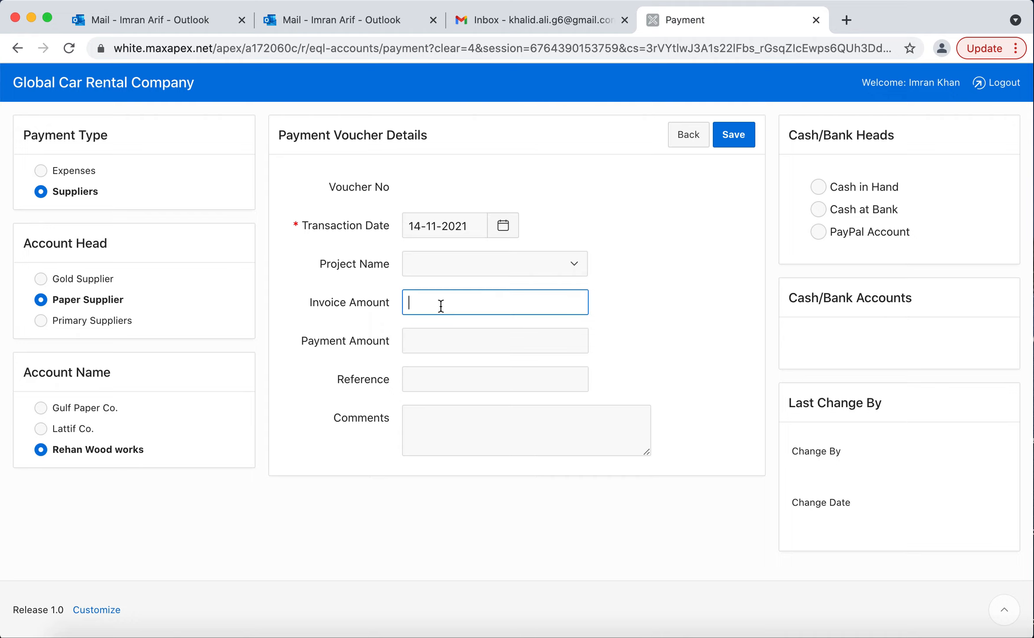
{"action": "type", "text": "50000"}
{"action": "key", "text": "Left"}
{"action": "key", "text": "Left"}
{"action": "key", "text": "BackSpace"}
{"action": "type", "text": "5"}
{"action": "key", "text": "Tab"}
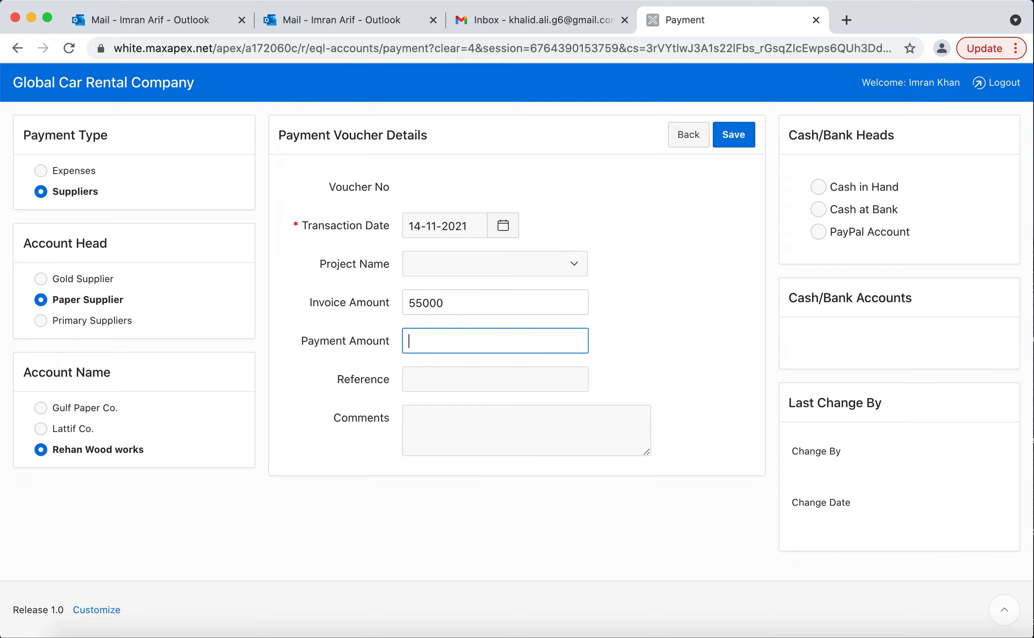
{"action": "type", "text": "125000"}
{"action": "key", "text": "BackSpace"}
Enter "comments." as the supplier voucher's comments.
{"action": "left_click", "coordinate": [448, 454]}
{"action": "type", "text": "c"}
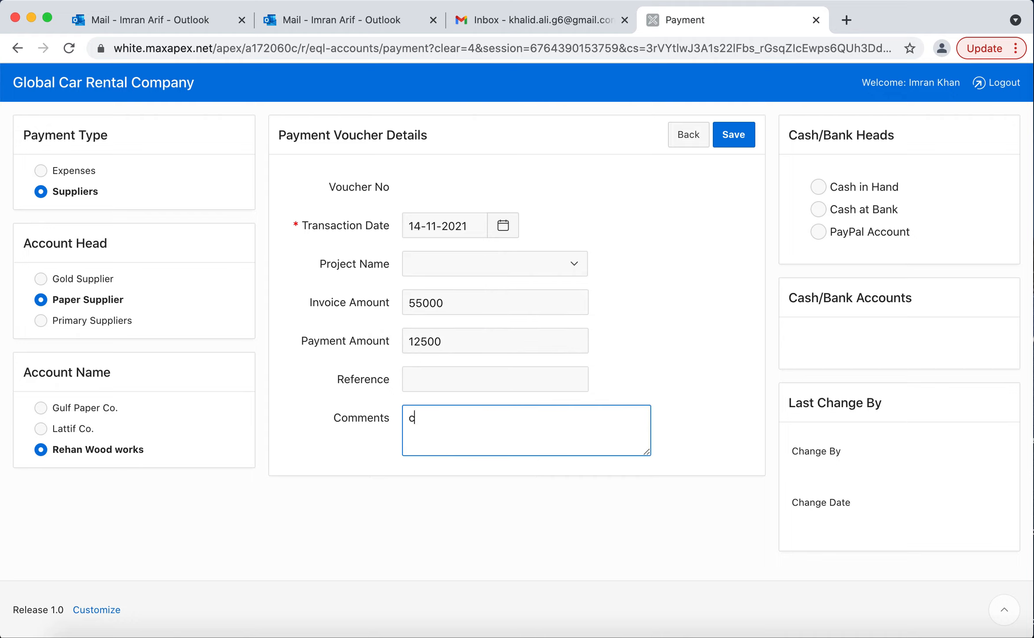
{"action": "type", "text": "omments."}
Pay the supplier voucher from the MCB Bank Account under Cash at Bank and save the voucher.
{"action": "left_click", "coordinate": [840, 213]}
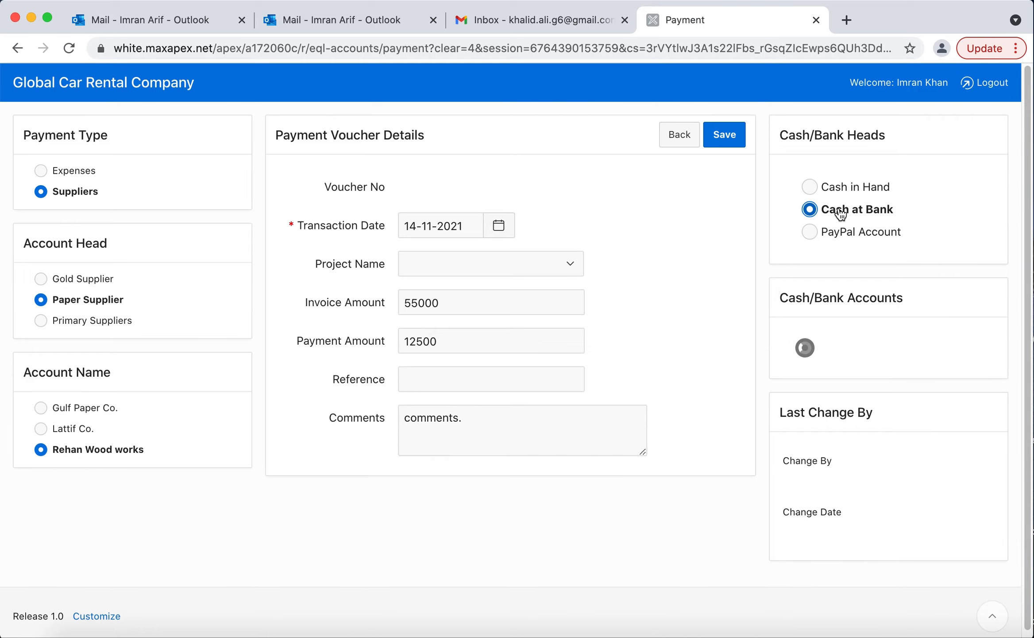
{"action": "left_click", "coordinate": [825, 350]}
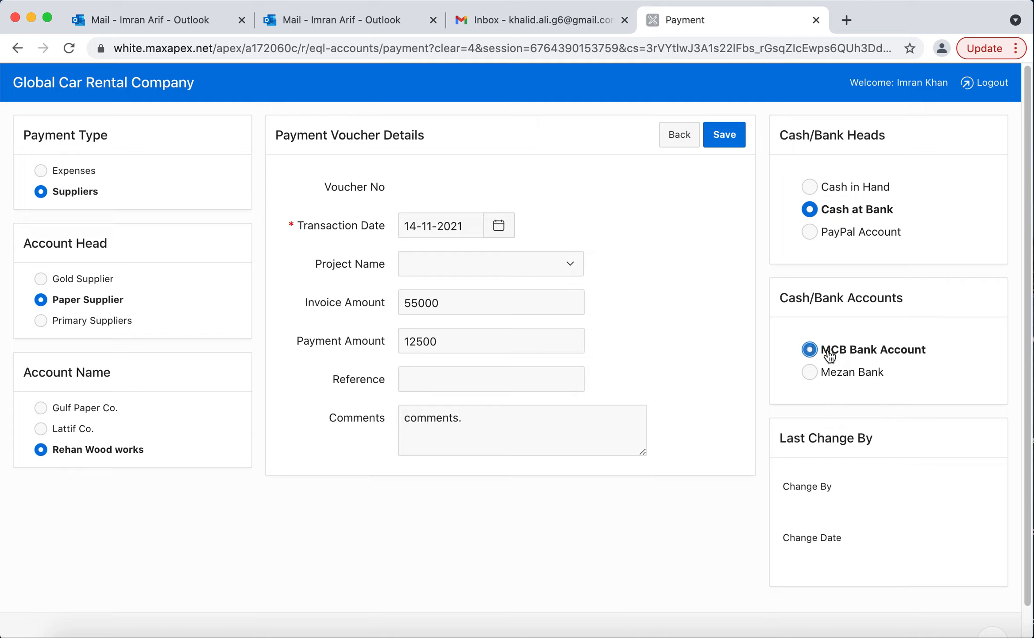
{"action": "double_click", "coordinate": [444, 337]}
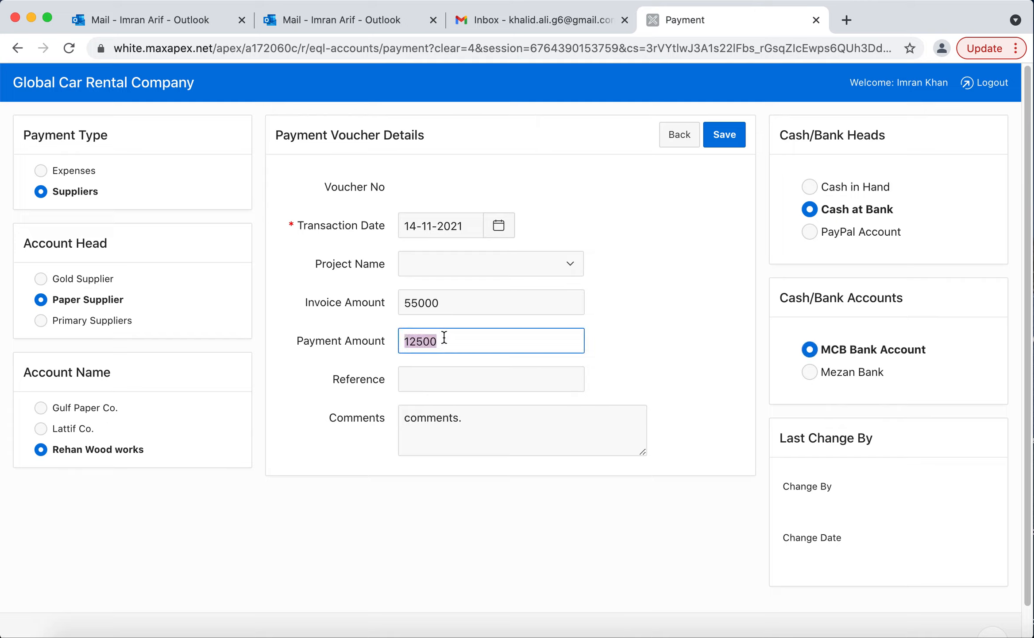
{"action": "left_click", "coordinate": [675, 341]}
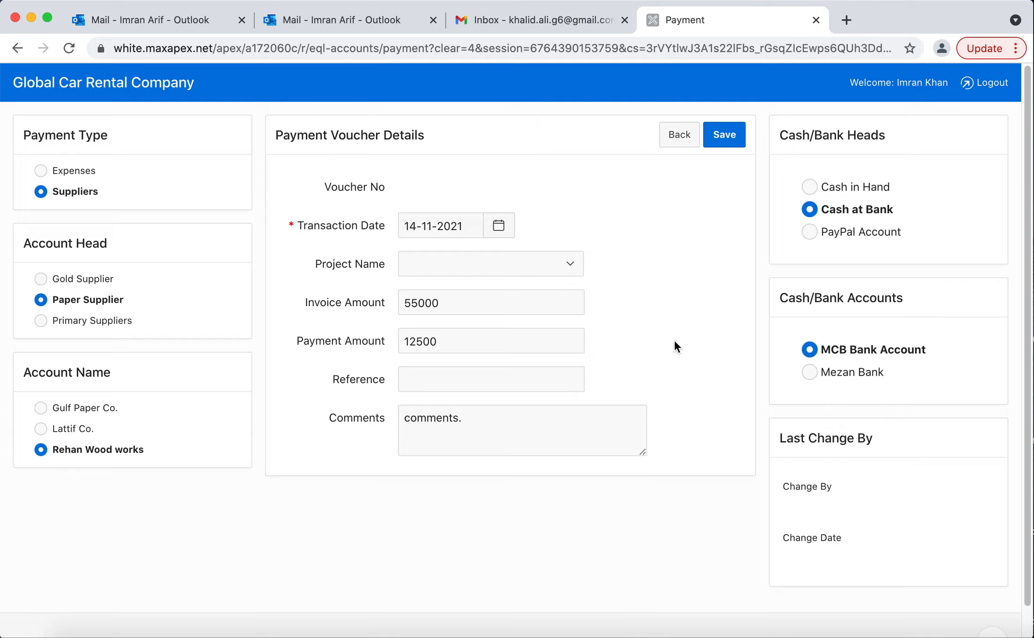
{"action": "left_click", "coordinate": [729, 135]}
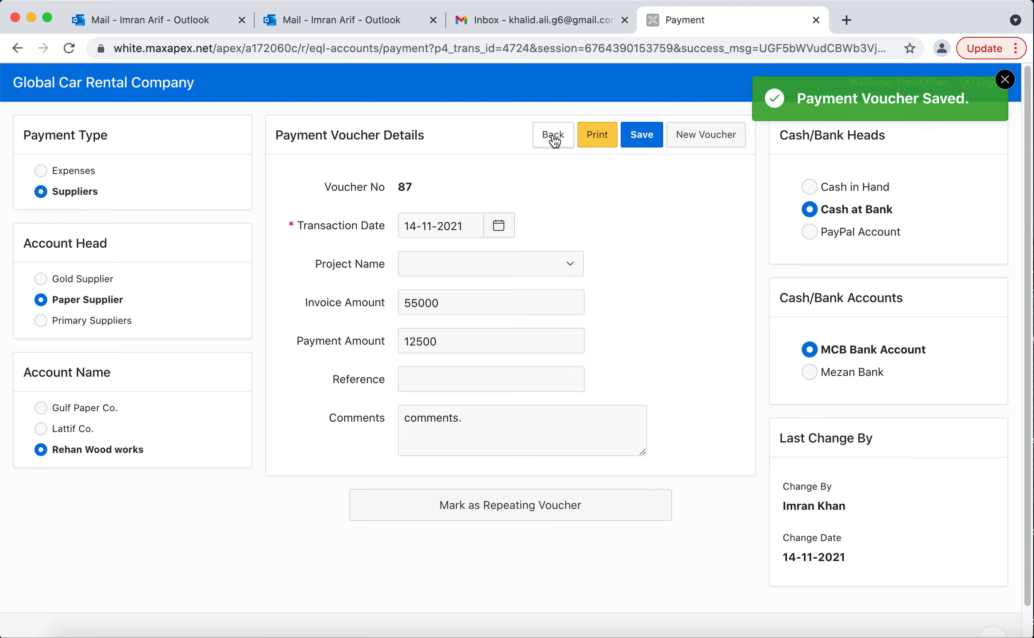
Open the payment vouchers history and examine the vouchers recorded for the default period.
{"action": "left_click", "coordinate": [130, 87]}
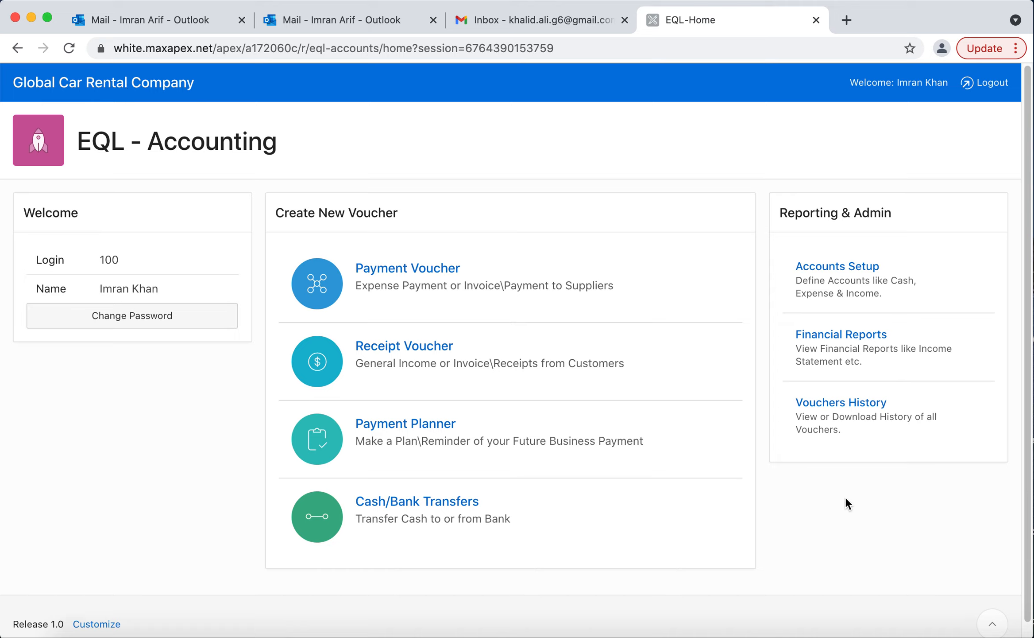
{"action": "left_click", "coordinate": [838, 427]}
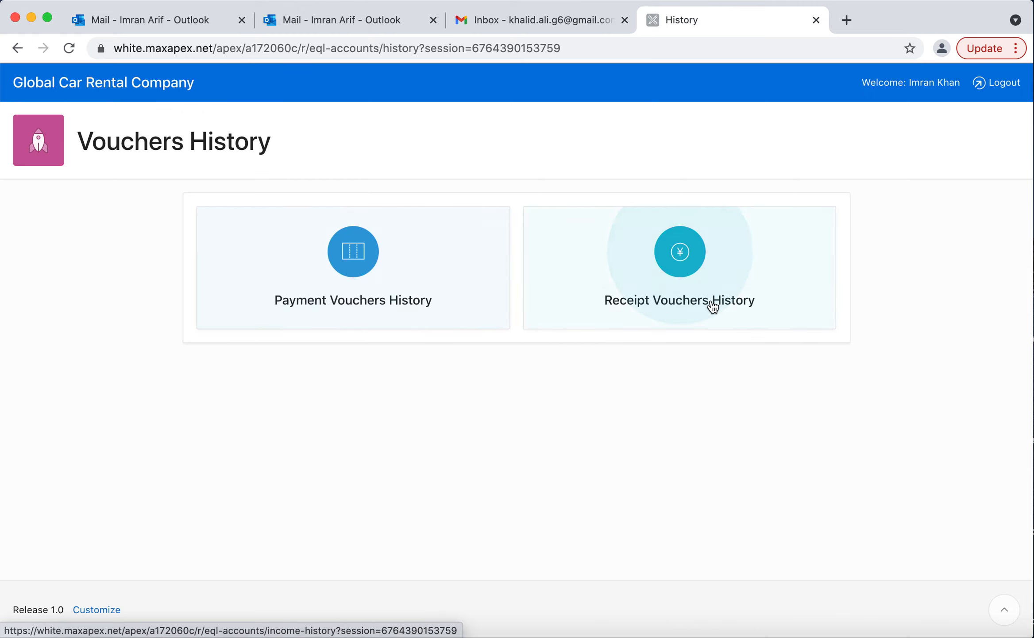
{"action": "left_click", "coordinate": [308, 277]}
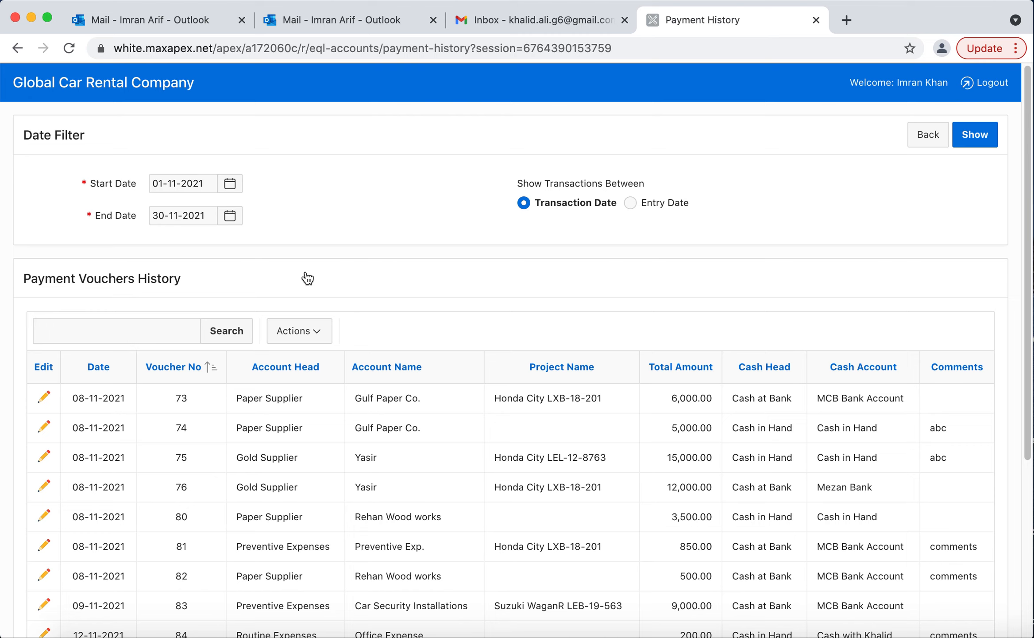
{"action": "scroll", "coordinate": [427, 473], "scroll_direction": "down", "scroll_amount": 5}
{"action": "scroll", "coordinate": [427, 473], "scroll_direction": "up", "scroll_amount": 5}
{"action": "scroll", "coordinate": [361, 503], "scroll_direction": "down", "scroll_amount": 2}
{"action": "scroll", "coordinate": [362, 503], "scroll_direction": "down", "scroll_amount": 3}
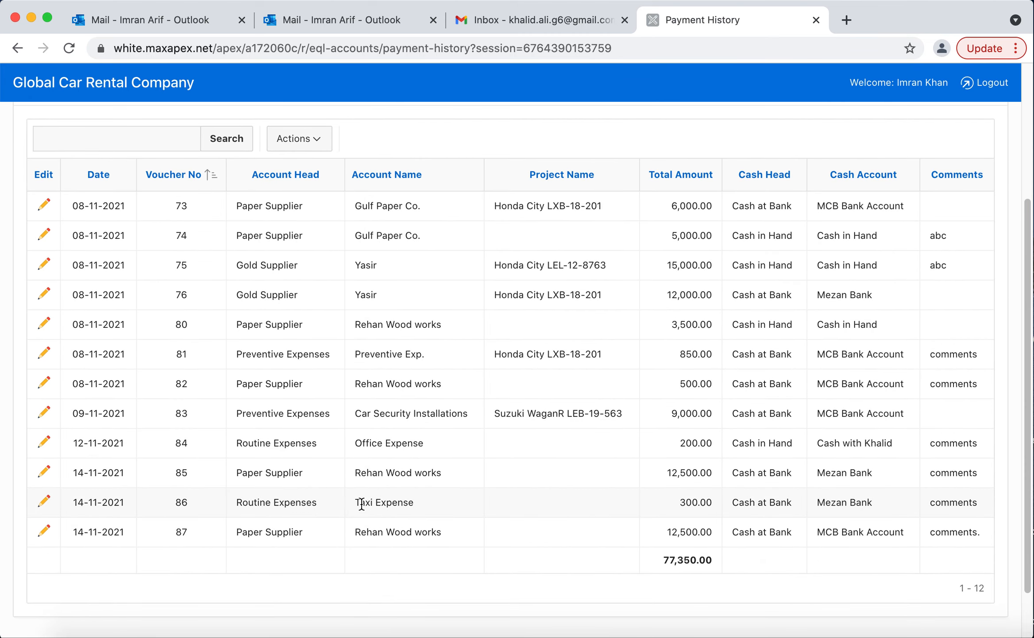
{"action": "scroll", "coordinate": [398, 291], "scroll_direction": "up", "scroll_amount": 5}
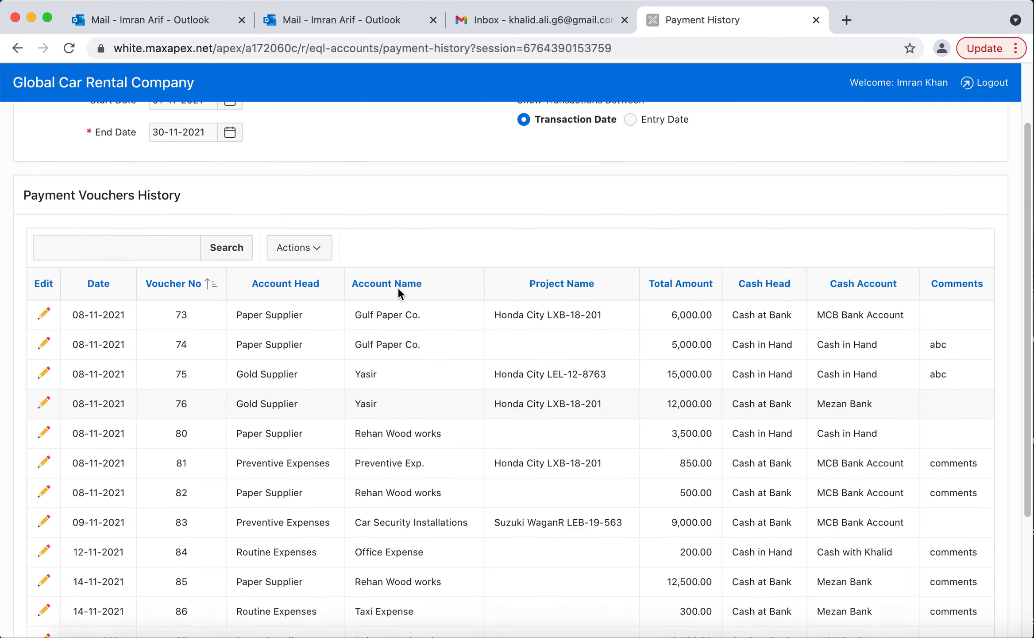
Set the payment history's start date to 01-10-2021 and show the vouchers for that period.
{"action": "left_click", "coordinate": [231, 183]}
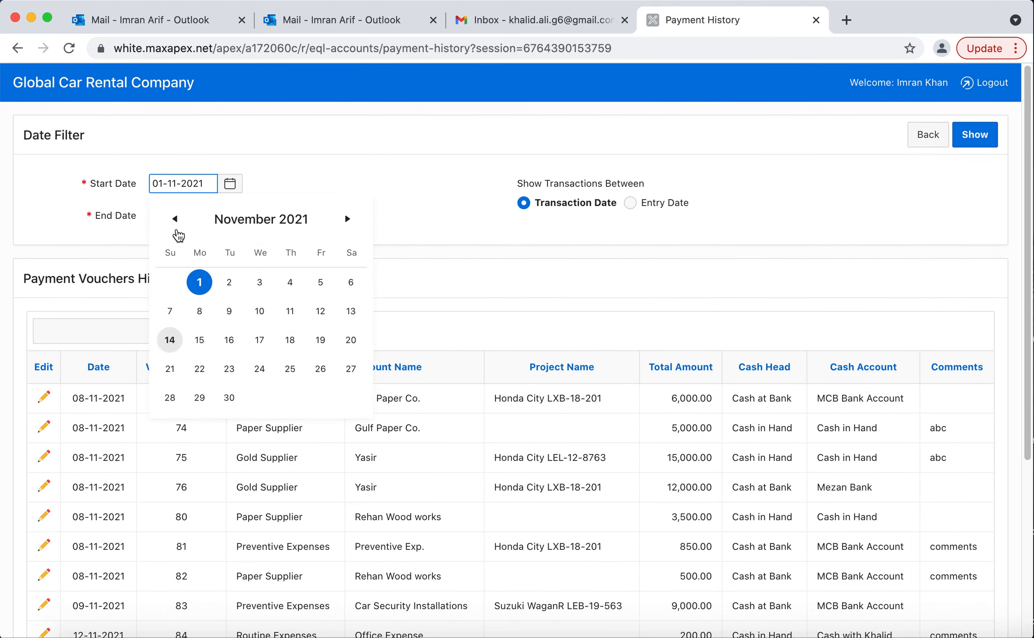
{"action": "left_click", "coordinate": [174, 222]}
{"action": "left_click", "coordinate": [320, 282]}
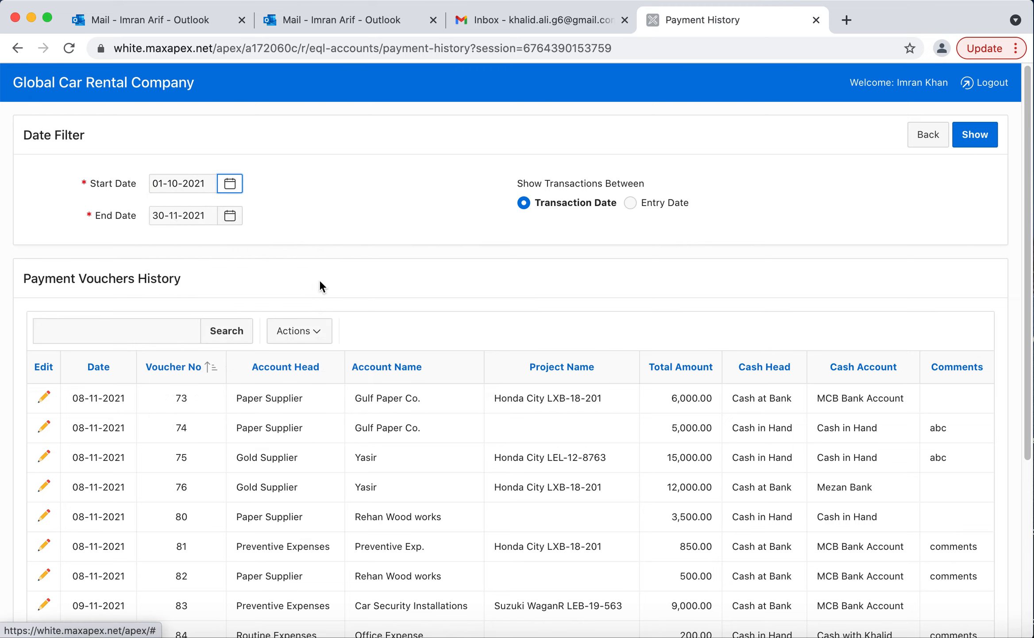
{"action": "left_click", "coordinate": [976, 135]}
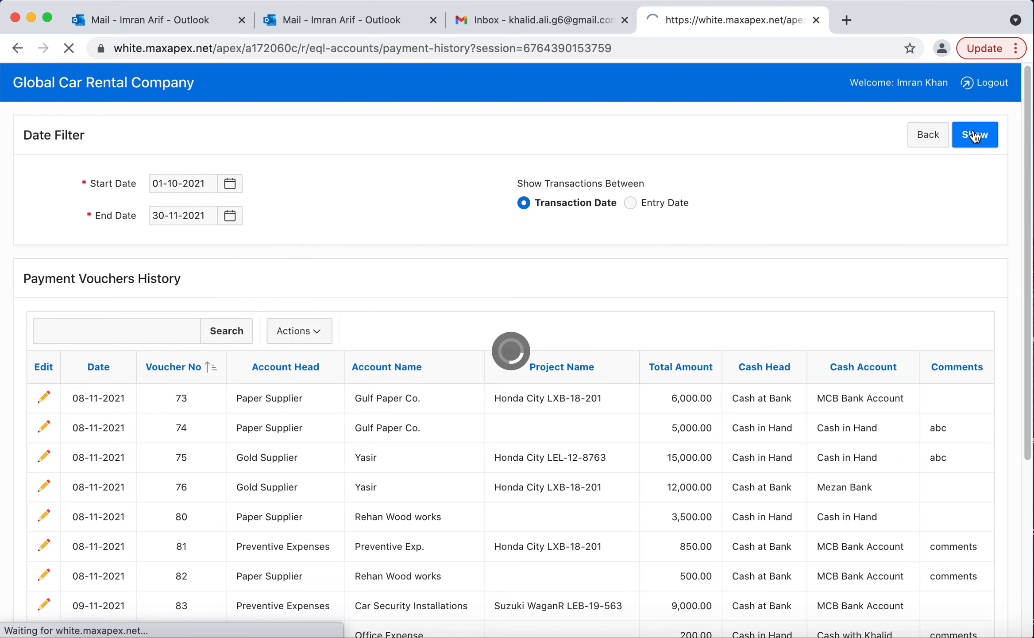
{"action": "scroll", "coordinate": [386, 554], "scroll_direction": "down", "scroll_amount": 9}
{"action": "scroll", "coordinate": [386, 554], "scroll_direction": "up", "scroll_amount": 8}
{"action": "scroll", "coordinate": [386, 554], "scroll_direction": "up", "scroll_amount": 2}
Search the payment vouchers history for "taxi" and open the Taxi Expense voucher for editing.
{"action": "left_click", "coordinate": [128, 330]}
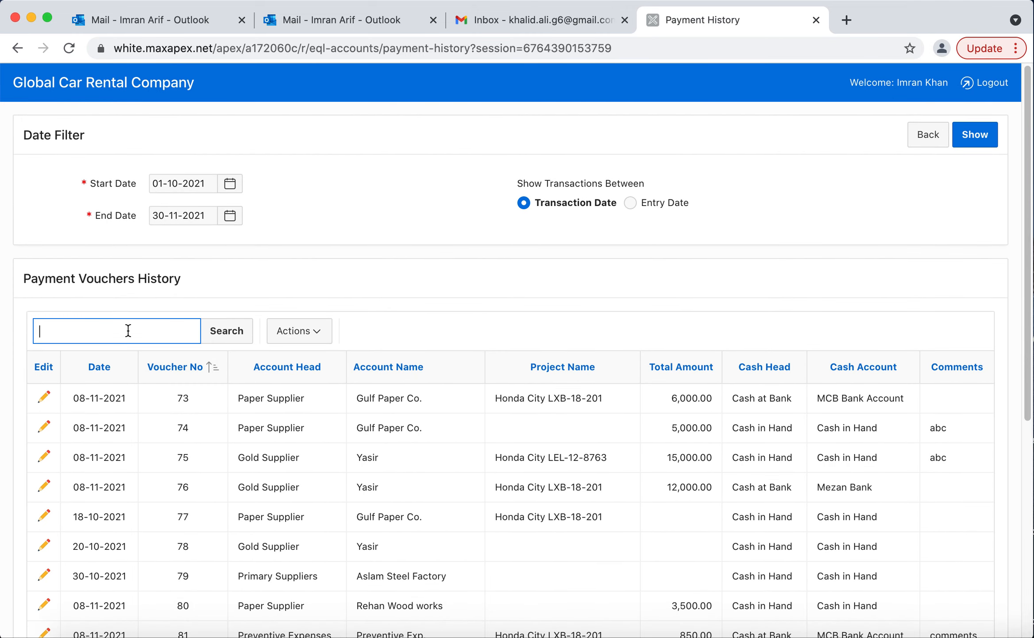
{"action": "type", "text": "taxi"}
{"action": "key", "text": "Return"}
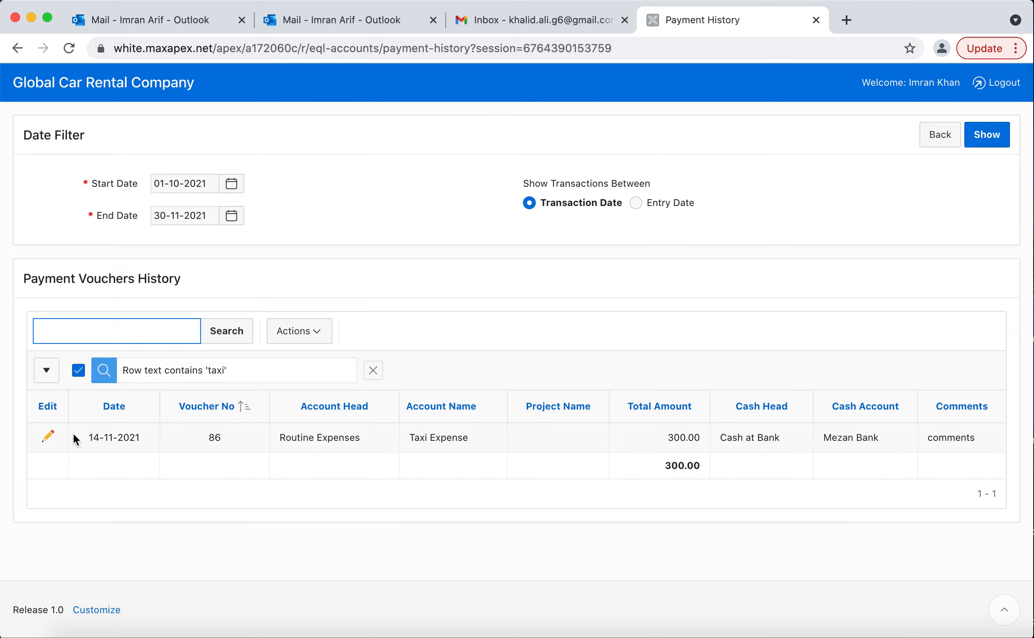
{"action": "left_click", "coordinate": [48, 438]}
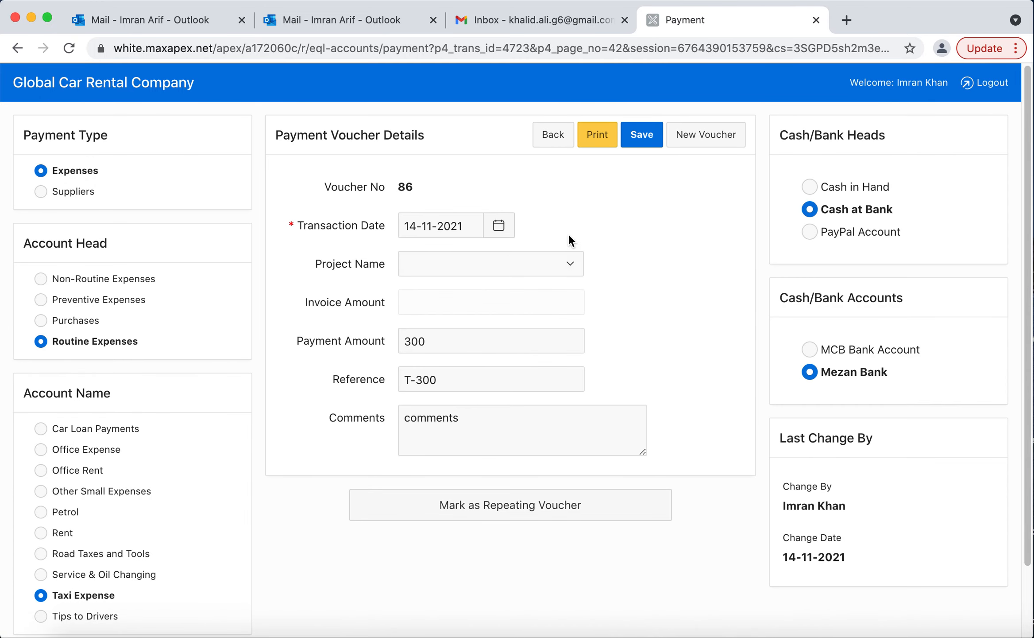
Set the taxi voucher's payment amount to 350, save it and return to the payment vouchers history.
{"action": "left_click", "coordinate": [445, 336]}
{"action": "key", "text": "Left"}
{"action": "key", "text": "BackSpace"}
{"action": "type", "text": "5"}
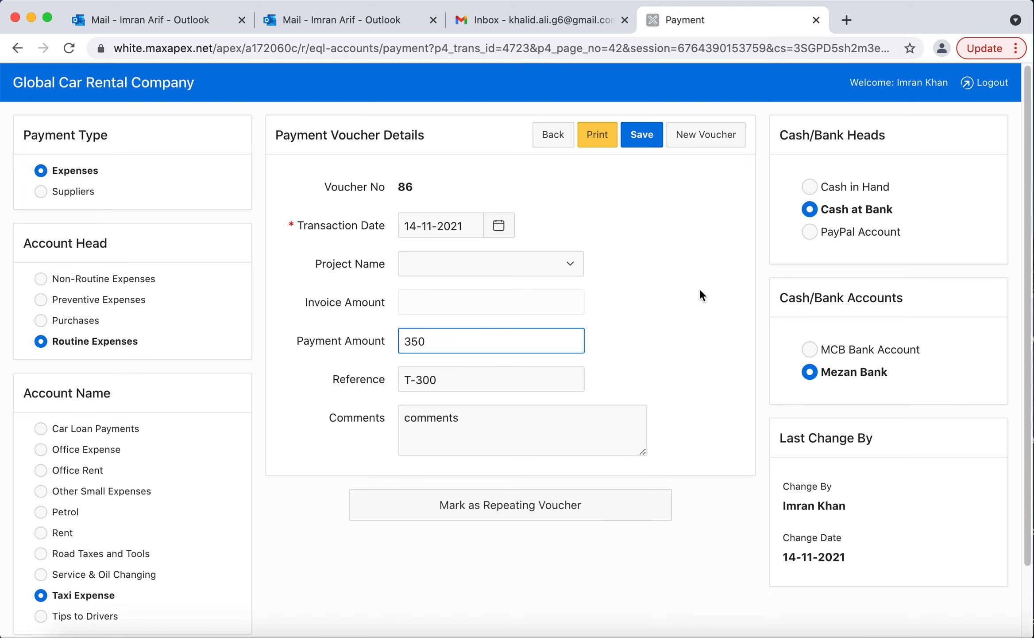
{"action": "left_click", "coordinate": [636, 142]}
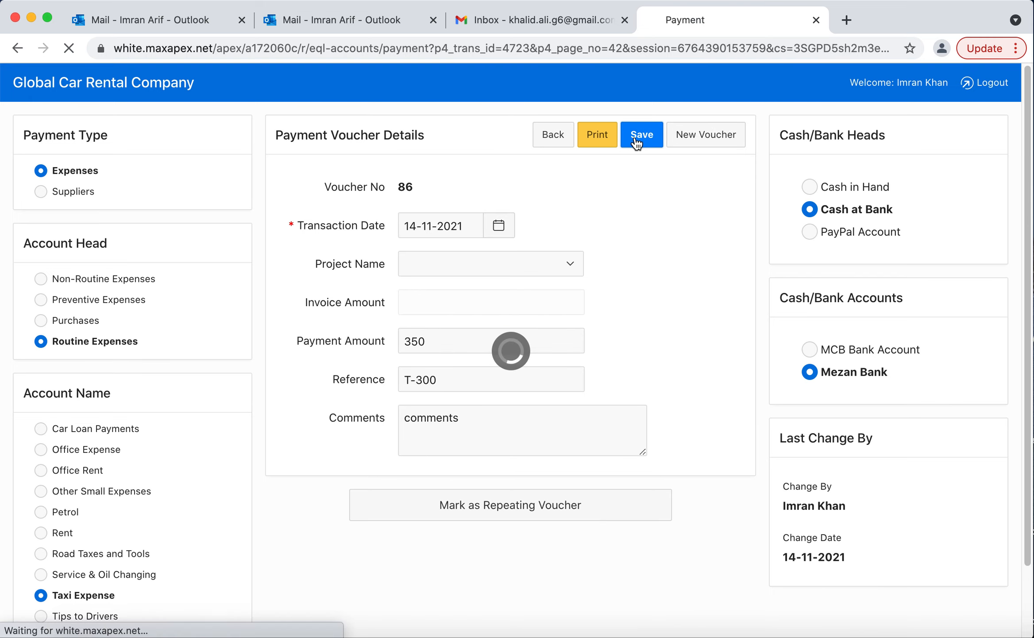
{"action": "left_click", "coordinate": [548, 136]}
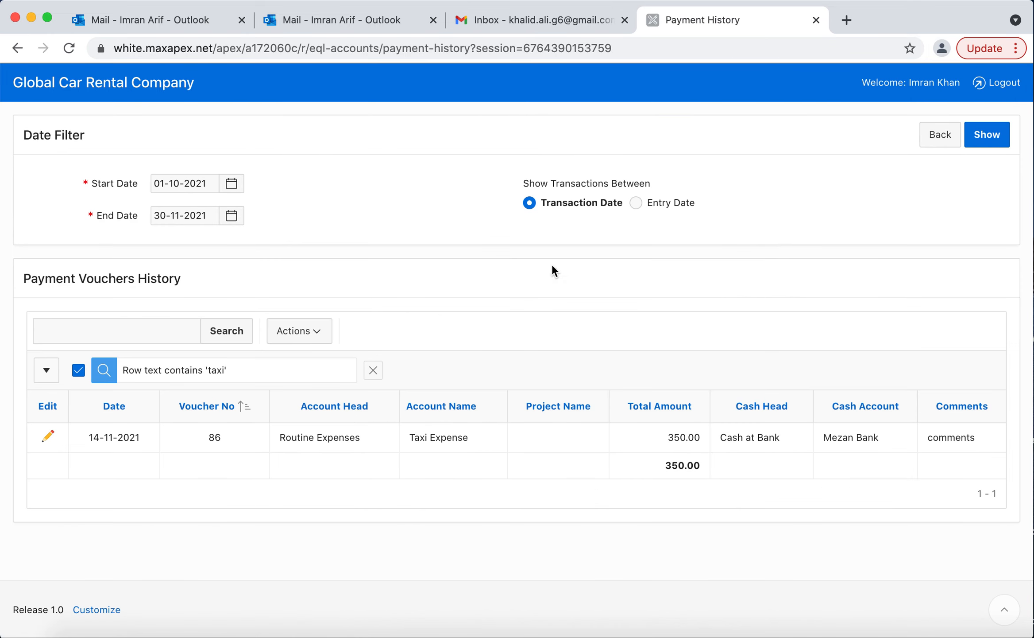
Remove the "taxi" row filter and sort the payment vouchers by Total Amount in descending order.
{"action": "left_click", "coordinate": [373, 371]}
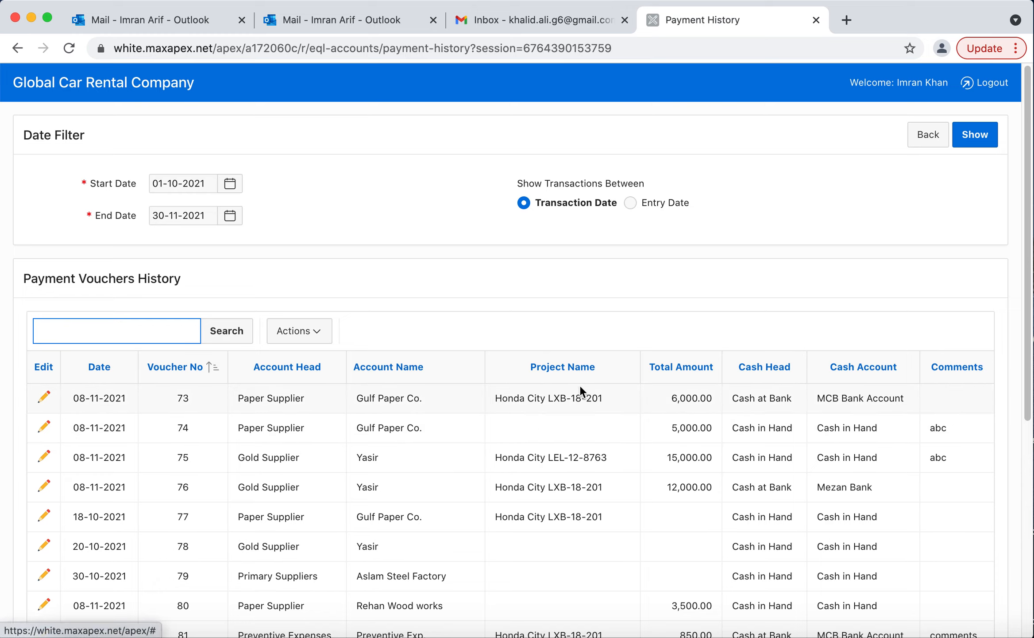
{"action": "left_click", "coordinate": [694, 373]}
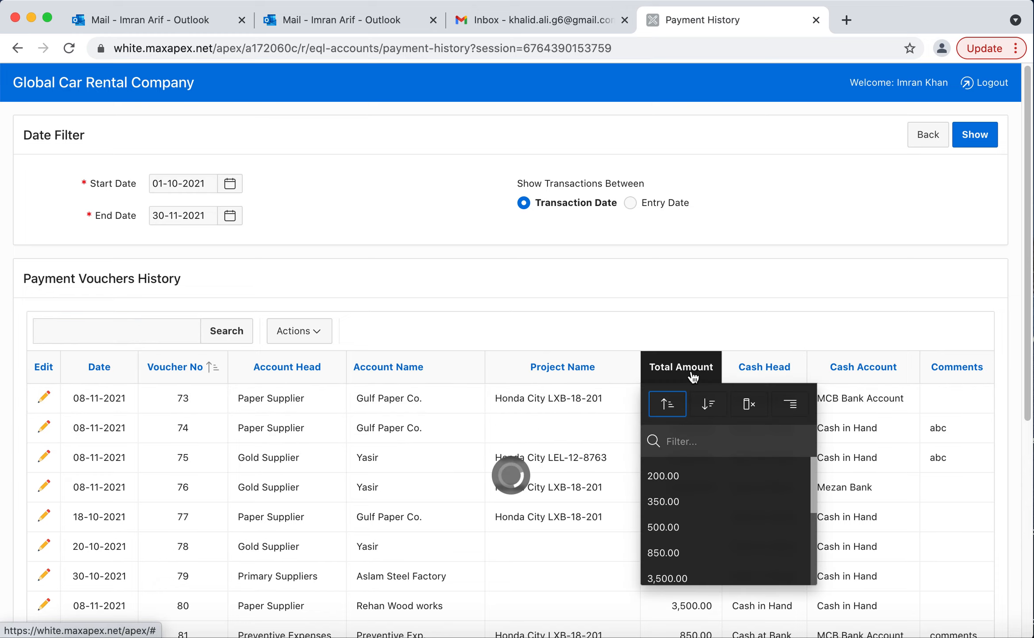
{"action": "left_click", "coordinate": [709, 404]}
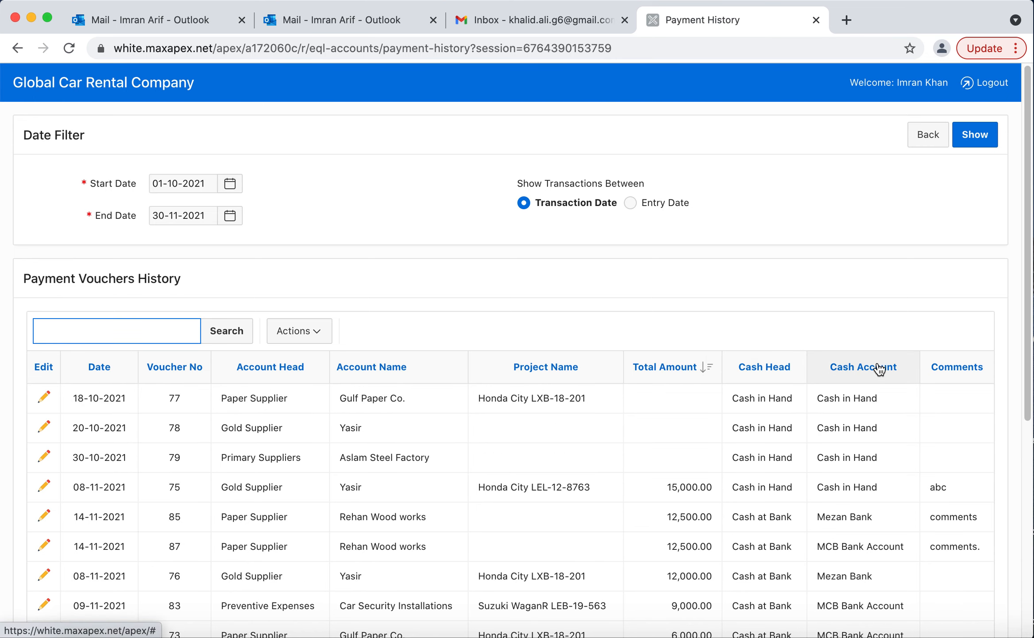
Hide the Cash Head column in the payment vouchers history and review the remaining columns.
{"action": "left_click", "coordinate": [778, 366]}
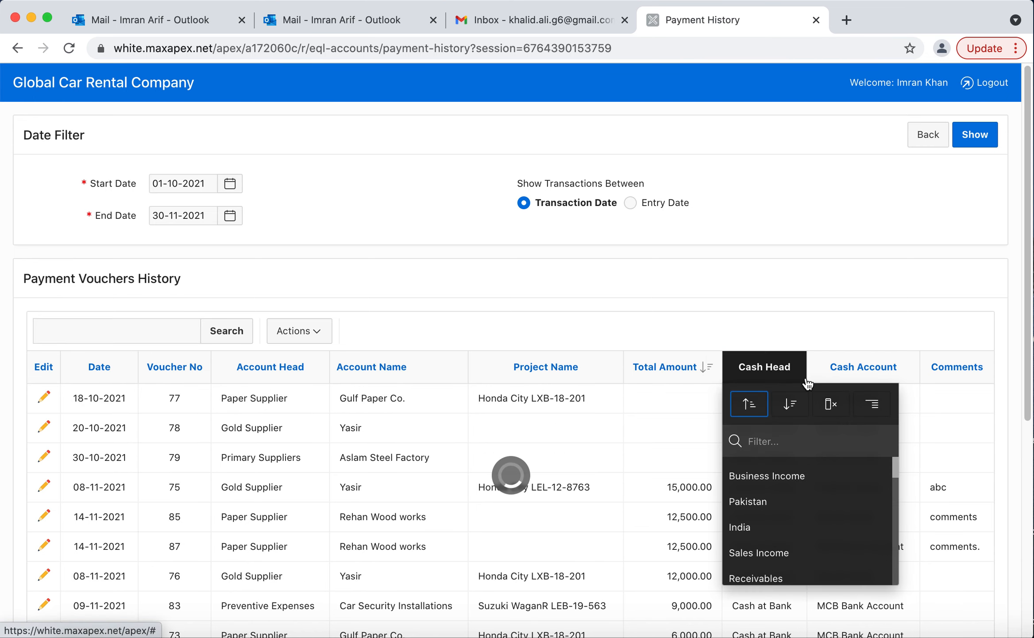
{"action": "left_click", "coordinate": [833, 408]}
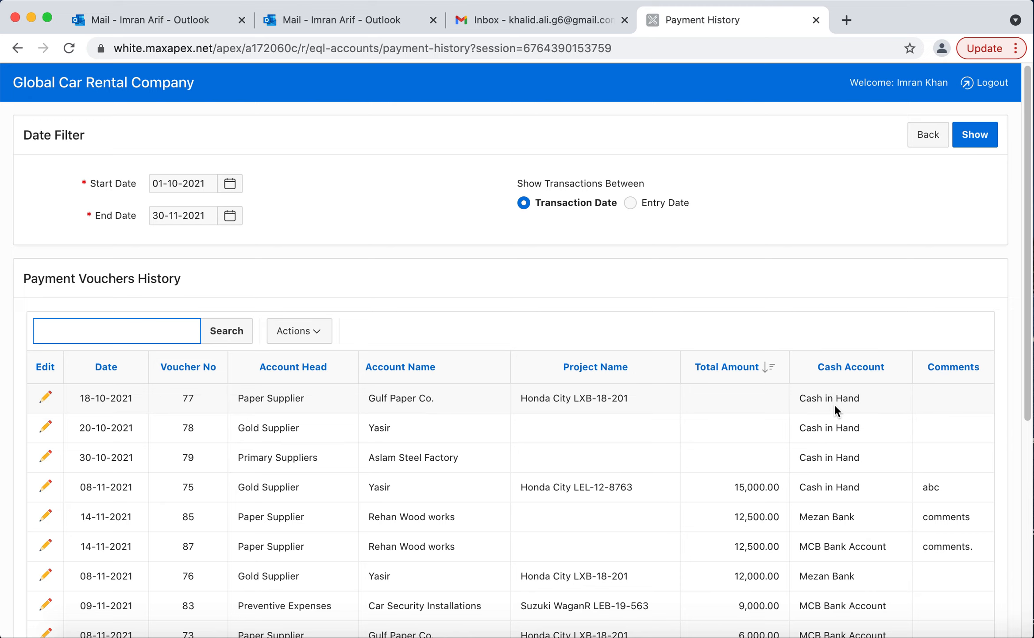
{"action": "scroll", "coordinate": [516, 530], "scroll_direction": "down", "scroll_amount": 10}
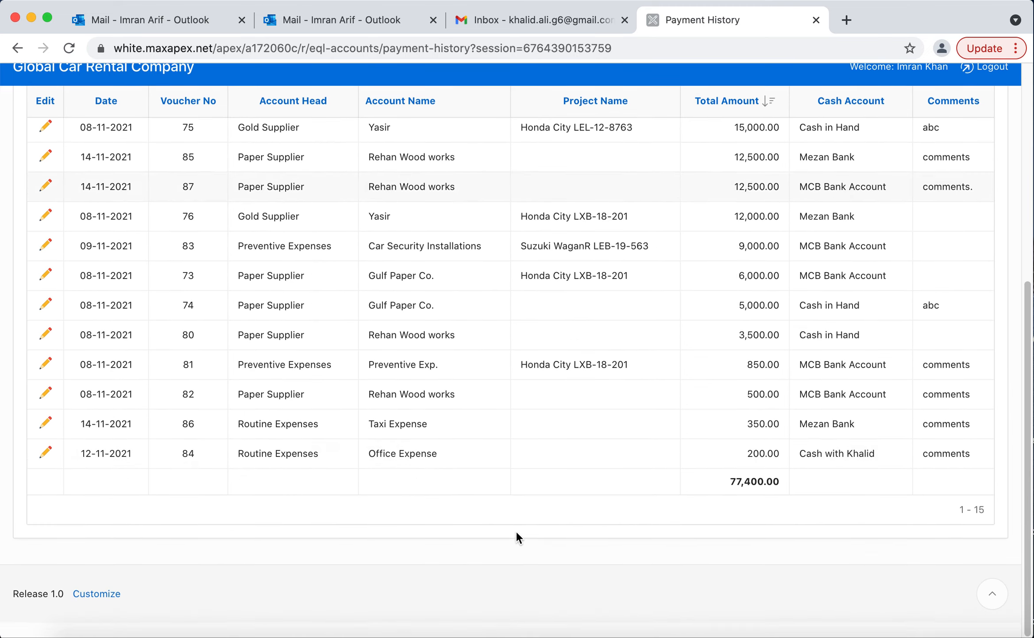
{"action": "scroll", "coordinate": [516, 530], "scroll_direction": "up", "scroll_amount": 5}
{"action": "scroll", "coordinate": [516, 530], "scroll_direction": "up", "scroll_amount": 5}
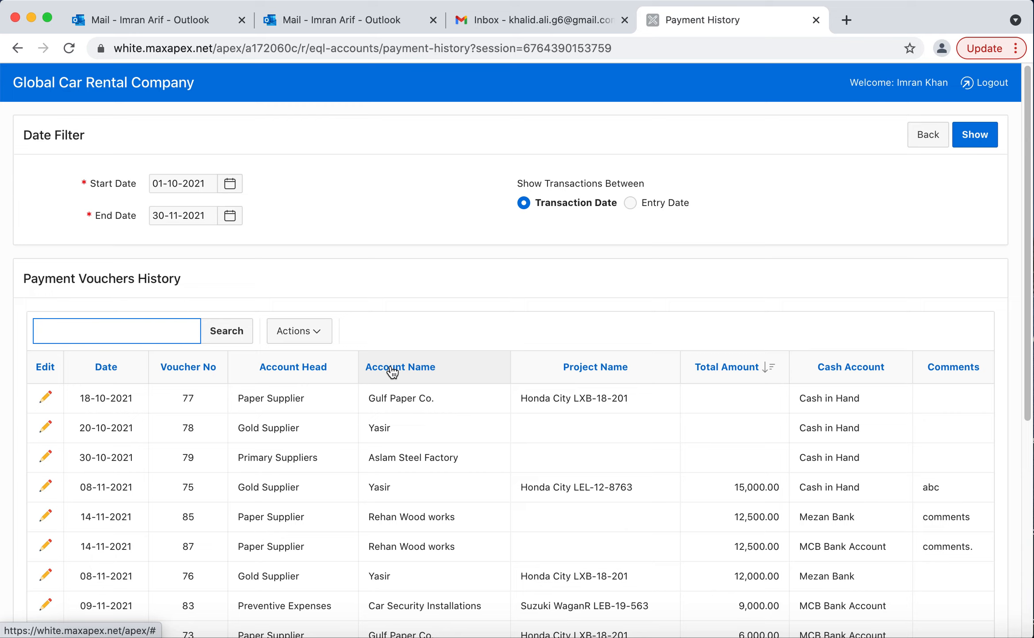
Filter the payment vouchers by the account name Rehan Wood works.
{"action": "left_click", "coordinate": [450, 371]}
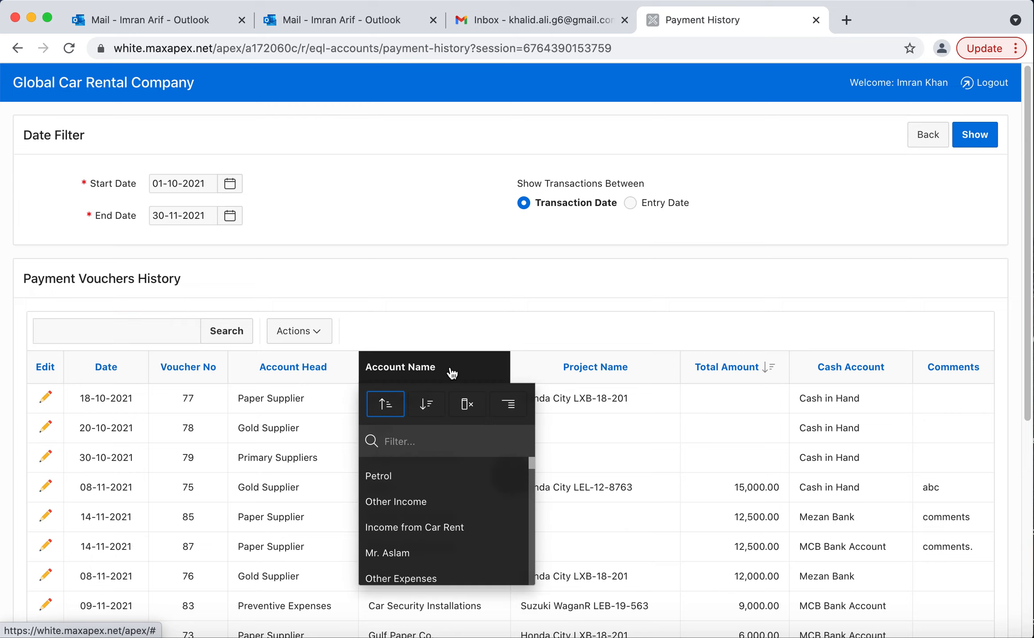
{"action": "left_click", "coordinate": [410, 438]}
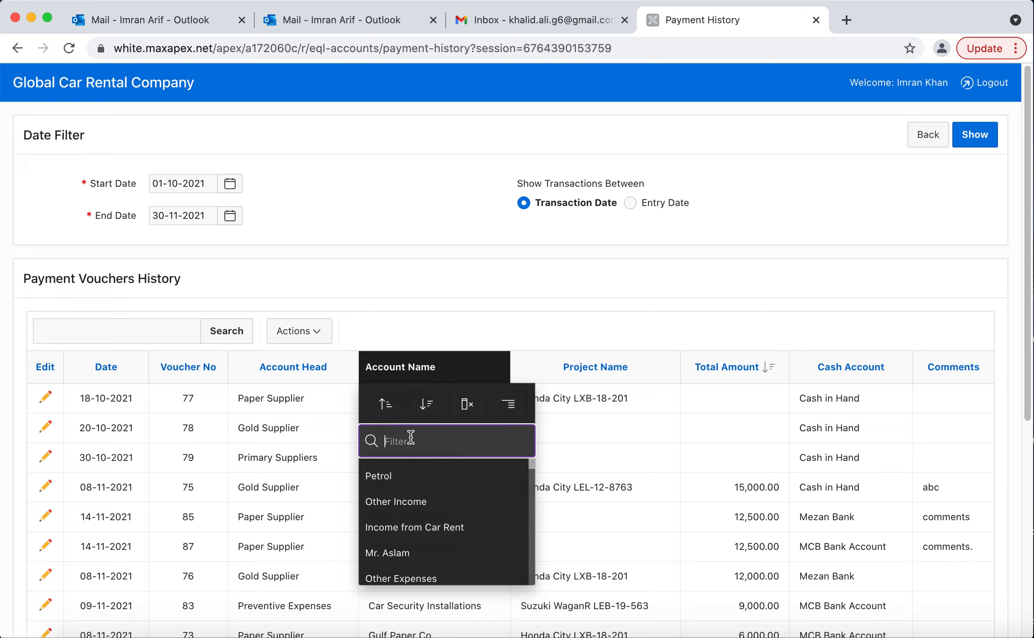
{"action": "type", "text": "re"}
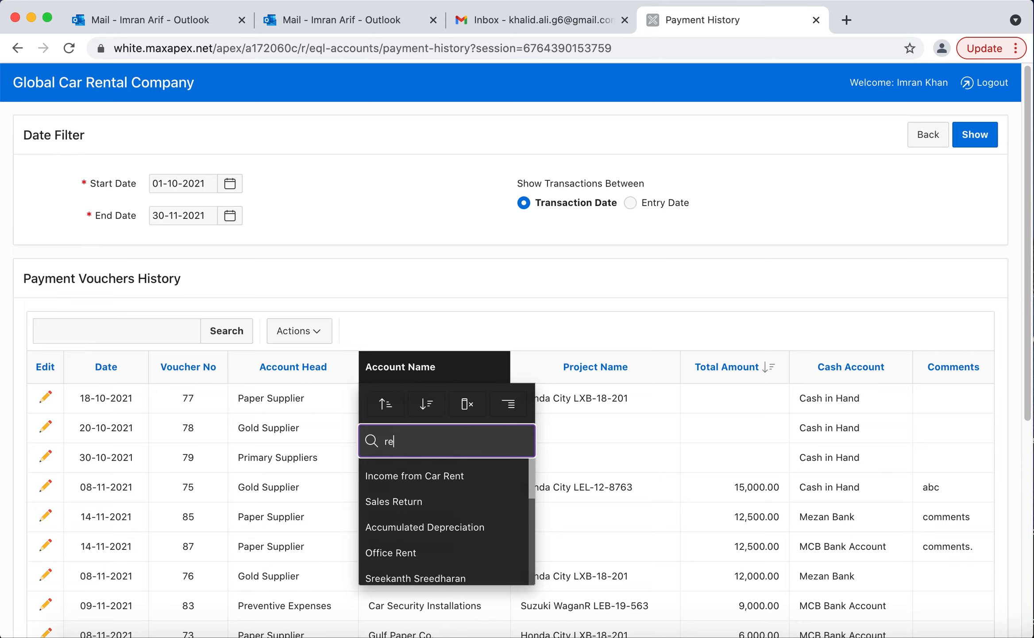
{"action": "type", "text": "h"}
{"action": "left_click", "coordinate": [416, 474]}
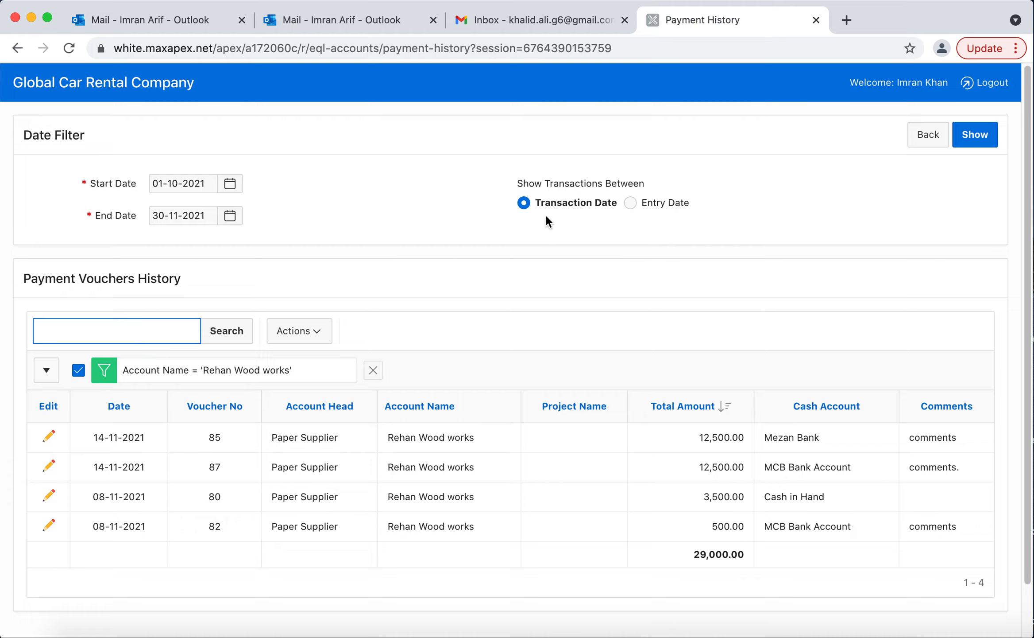
Show the payment vouchers by Entry Date instead of Transaction Date and review the list.
{"action": "left_click", "coordinate": [629, 203]}
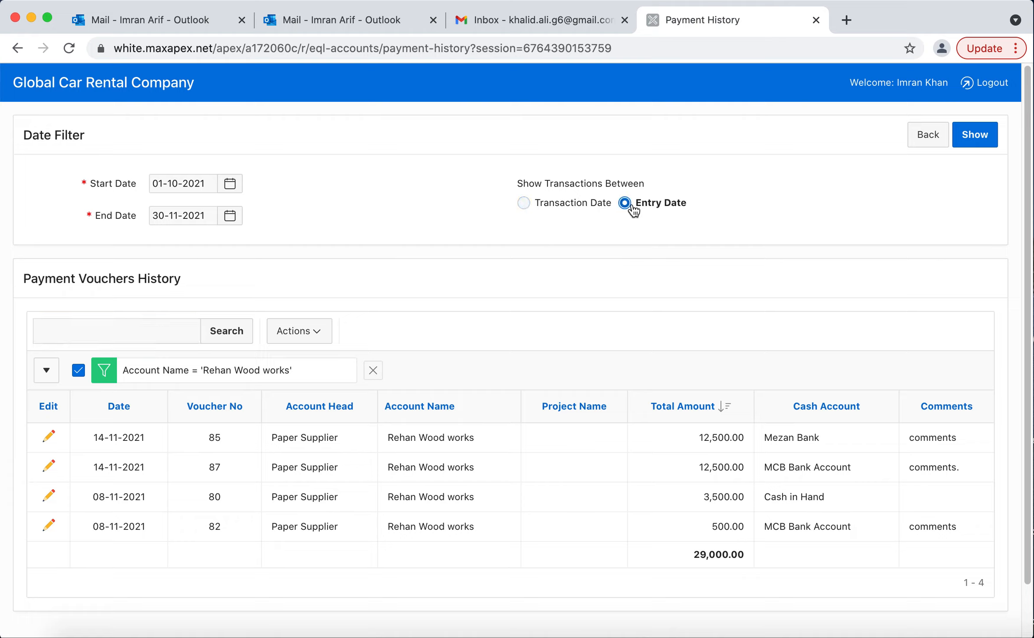
{"action": "left_click", "coordinate": [959, 135]}
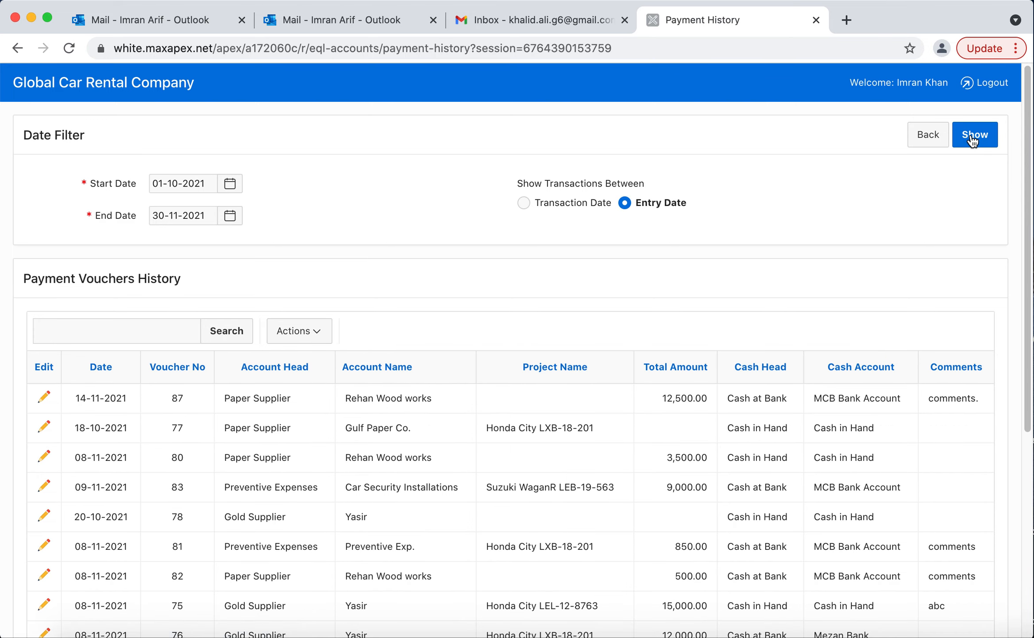
{"action": "scroll", "coordinate": [560, 468], "scroll_direction": "down", "scroll_amount": 7}
{"action": "scroll", "coordinate": [560, 468], "scroll_direction": "up", "scroll_amount": 5}
Leave the vouchers history and open the Suppliers Balances report from the financial reports.
{"action": "left_click", "coordinate": [932, 142]}
{"action": "left_click", "coordinate": [111, 84]}
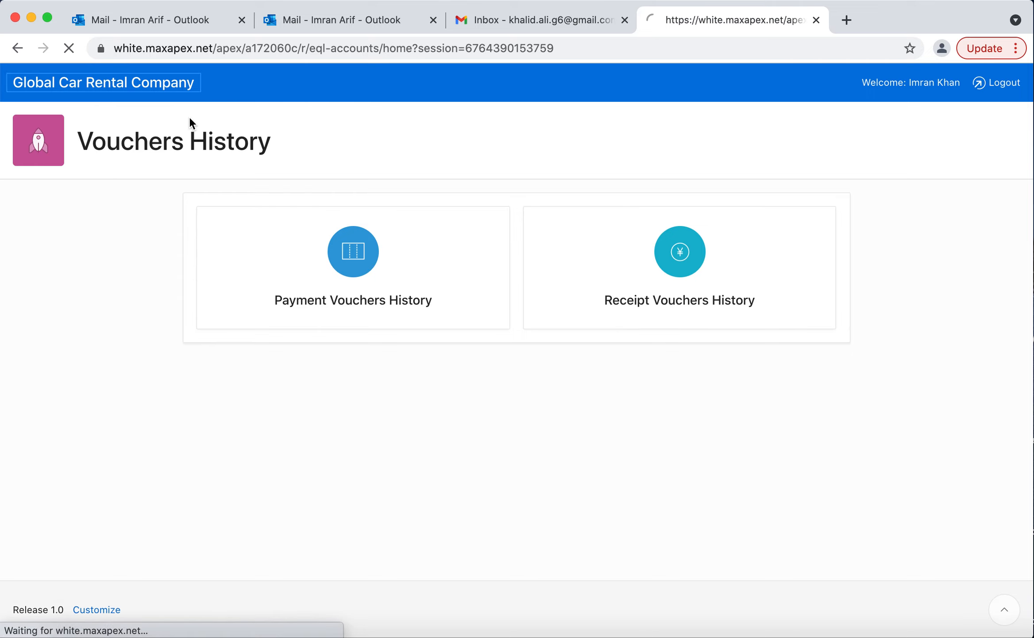
{"action": "left_click", "coordinate": [851, 341]}
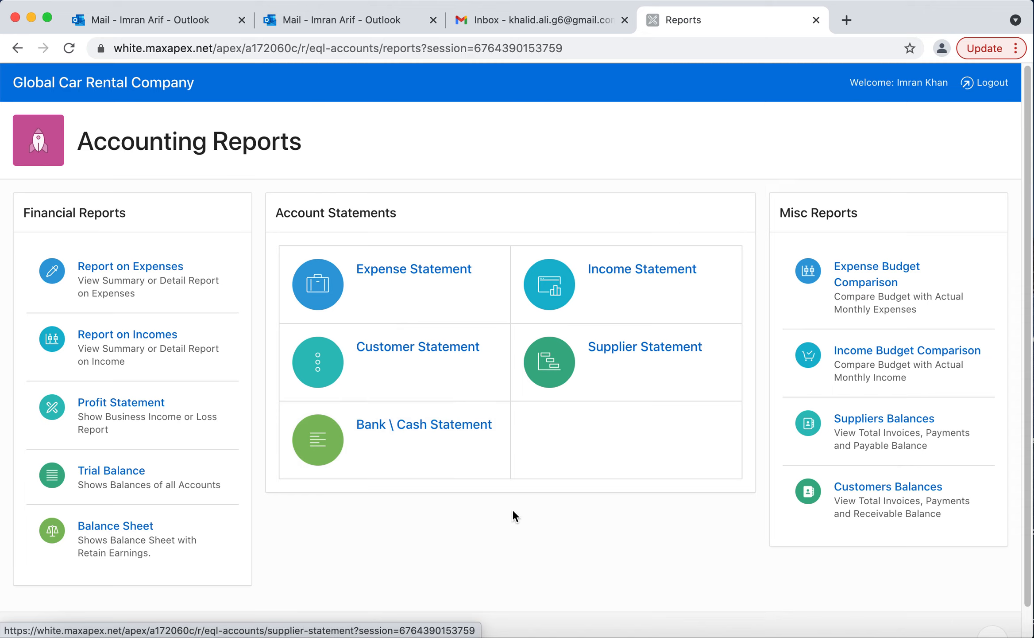
{"action": "left_click", "coordinate": [895, 446]}
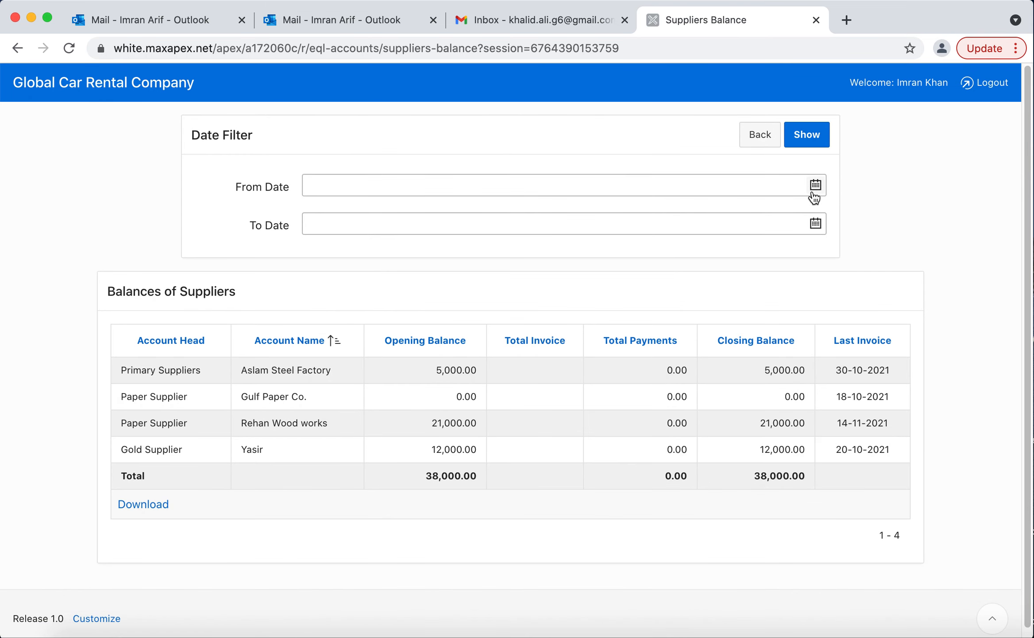
Show the supplier balances for 01-11-2021 to 30-11-2021 and check the total closing balance.
{"action": "left_click", "coordinate": [813, 193]}
{"action": "left_click", "coordinate": [346, 251]}
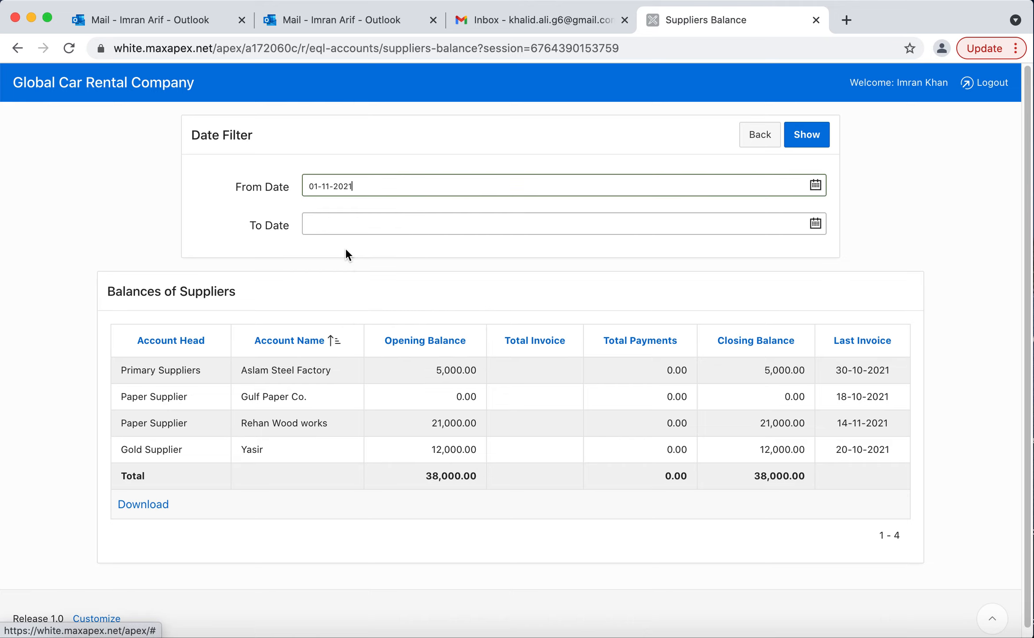
{"action": "left_click", "coordinate": [817, 224]}
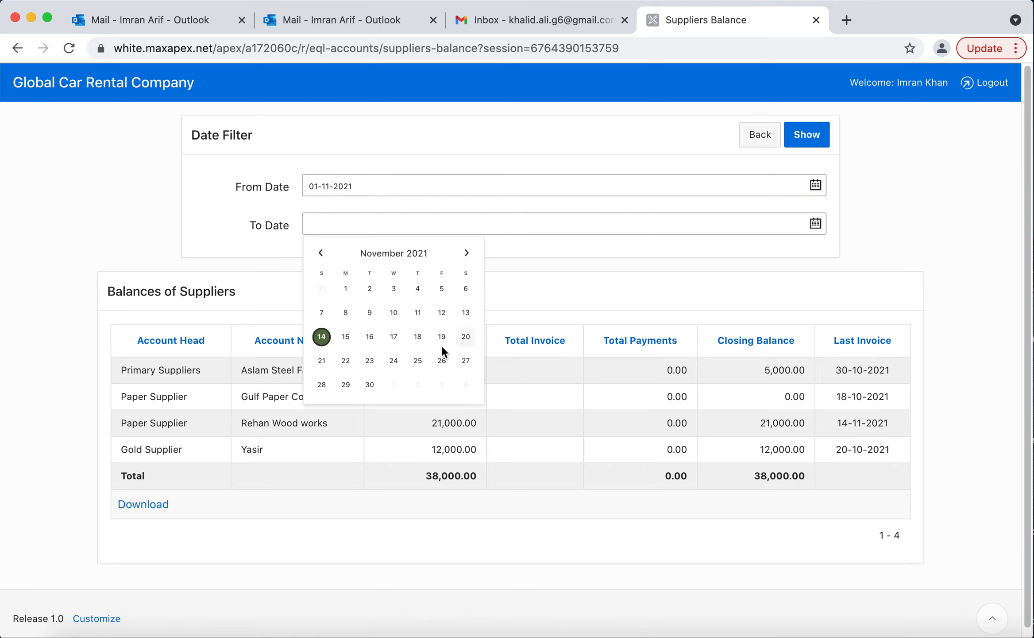
{"action": "left_click", "coordinate": [371, 385]}
{"action": "left_click", "coordinate": [814, 135]}
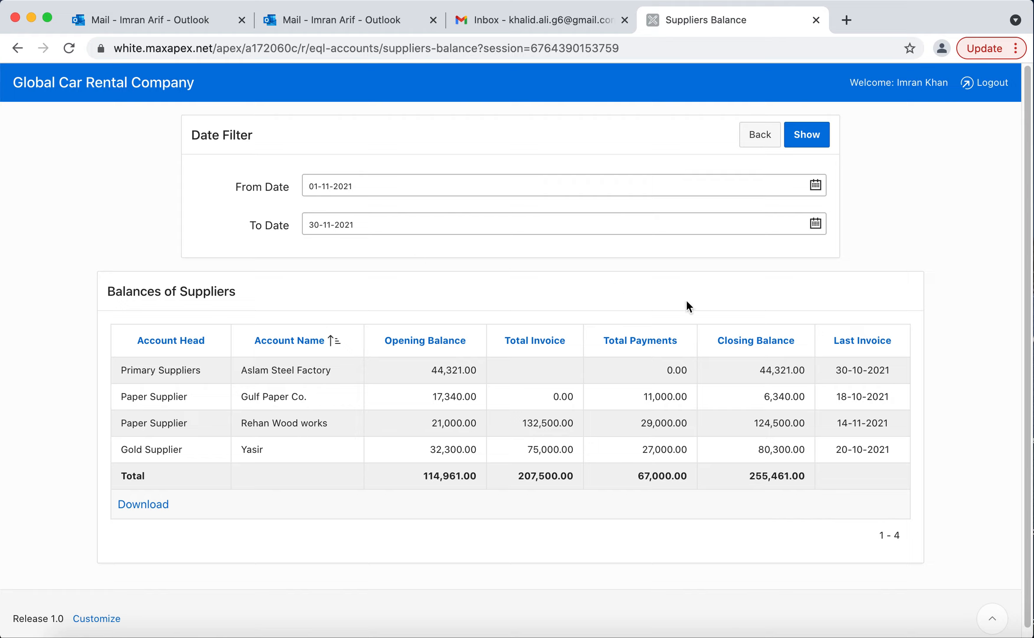
{"action": "double_click", "coordinate": [758, 475]}
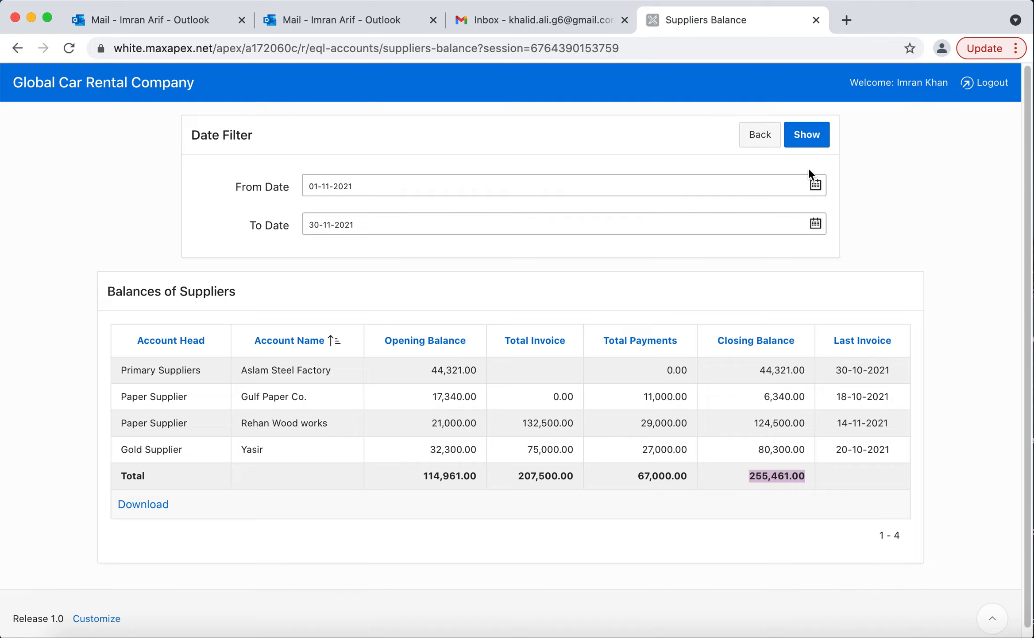
Leave the suppliers balance report and return to the accounting home page.
{"action": "left_click", "coordinate": [760, 138]}
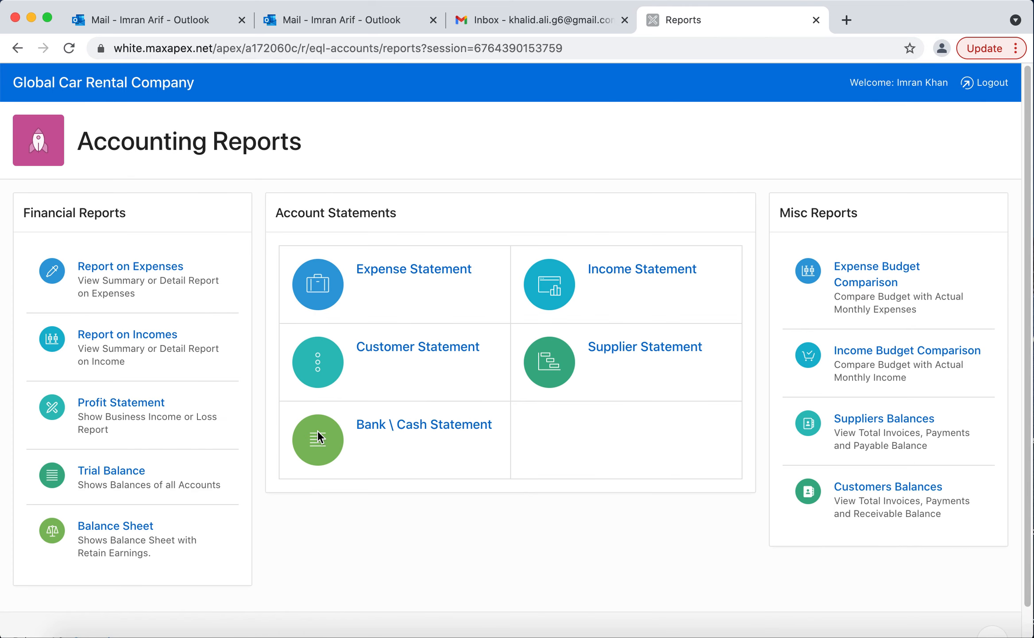
{"action": "left_click", "coordinate": [142, 84]}
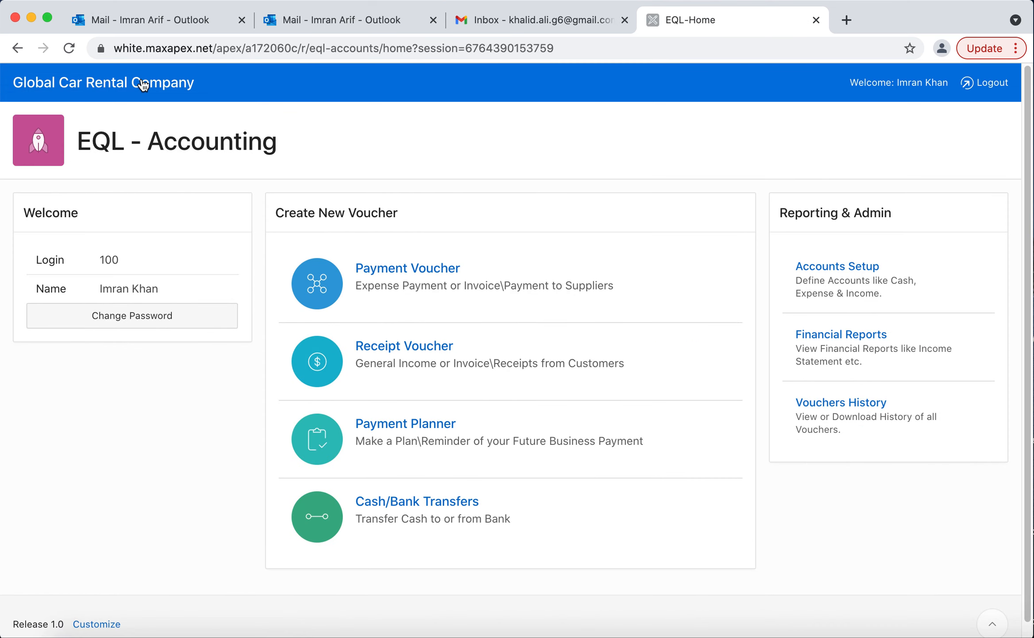